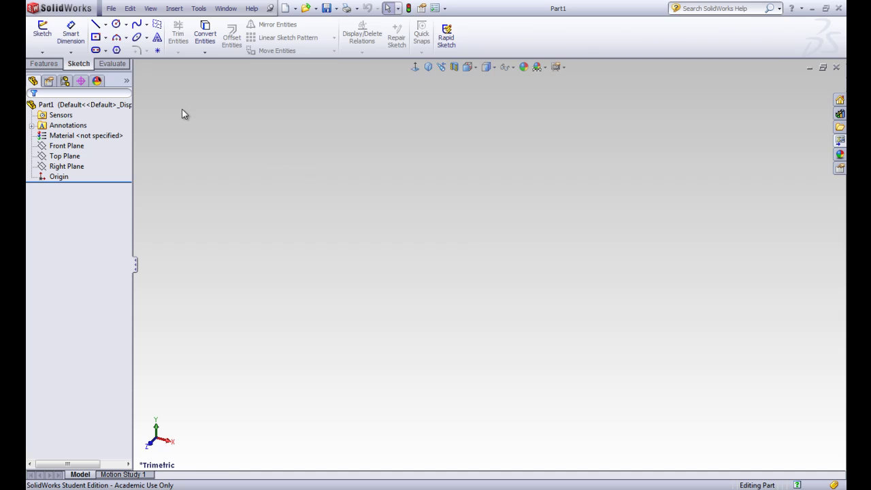
Draw a center rectangle on the Top Plane, centred on the origin
click(43, 34)
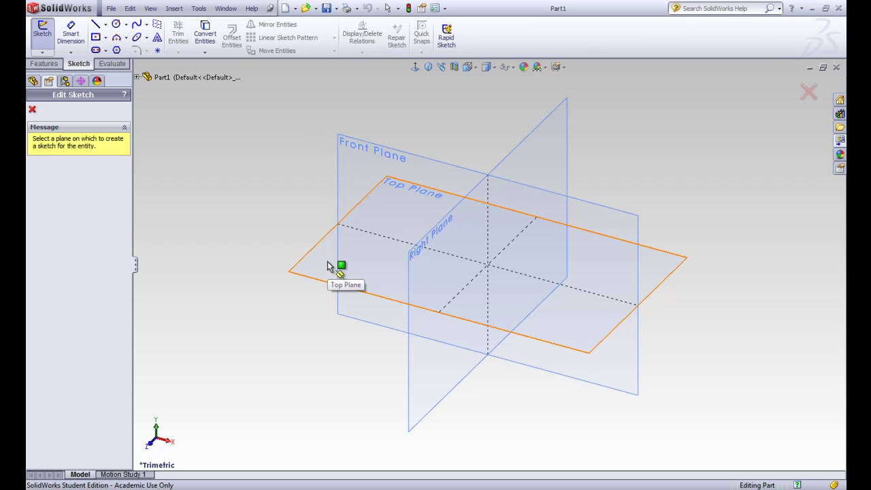
click(327, 262)
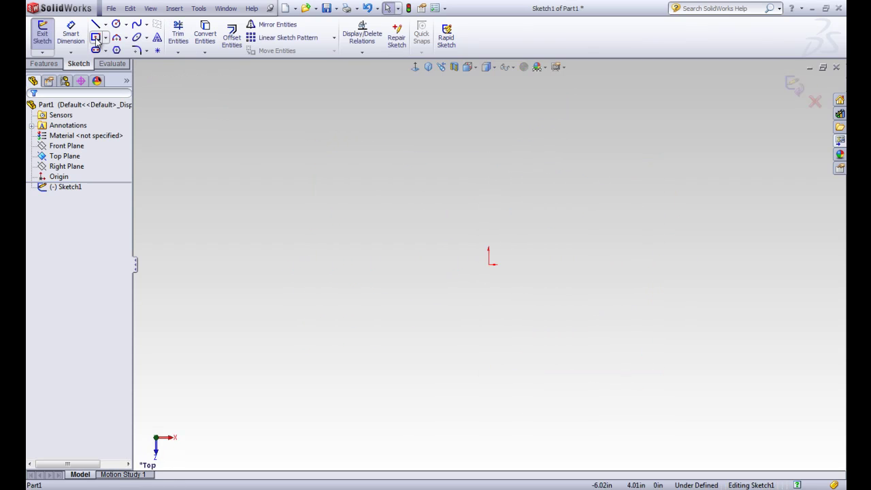
click(96, 37)
click(488, 264)
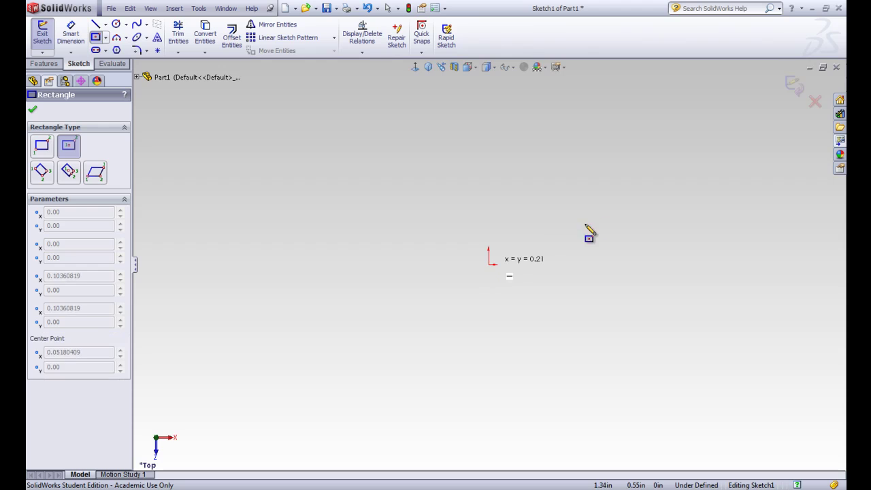
click(635, 192)
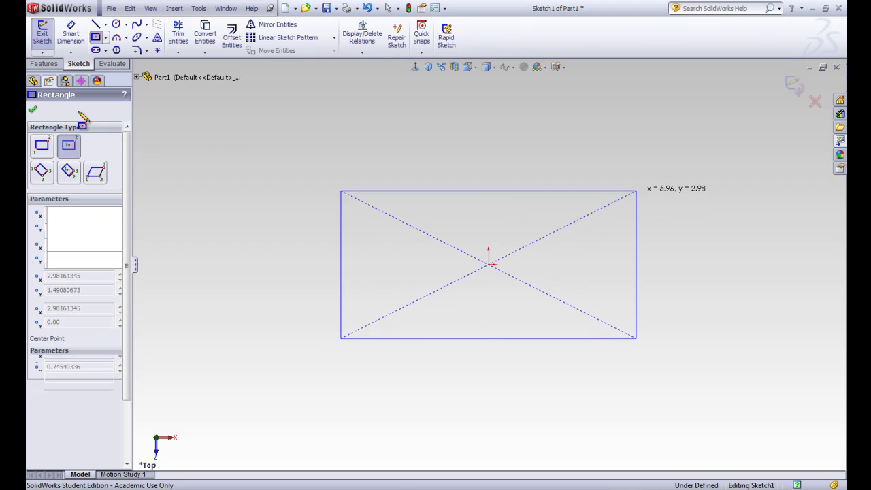
click(32, 109)
Dimension the rectangle 5 inches wide and 3 inches tall
click(73, 35)
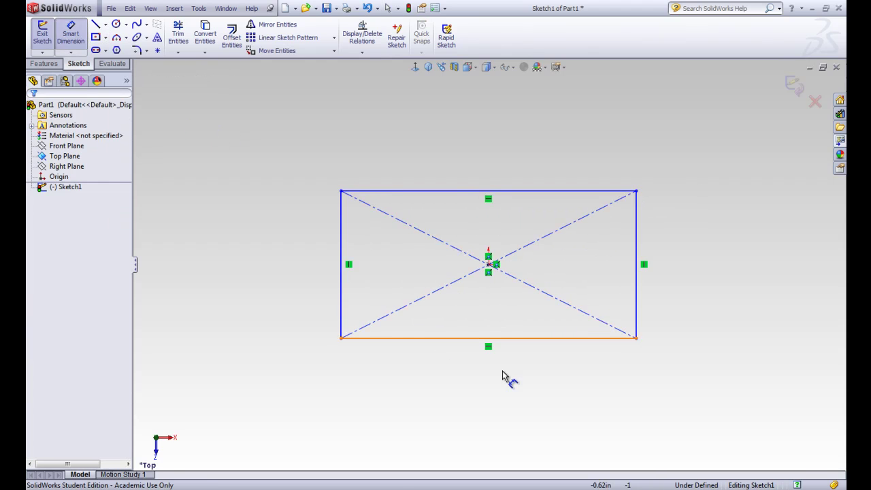
click(529, 338)
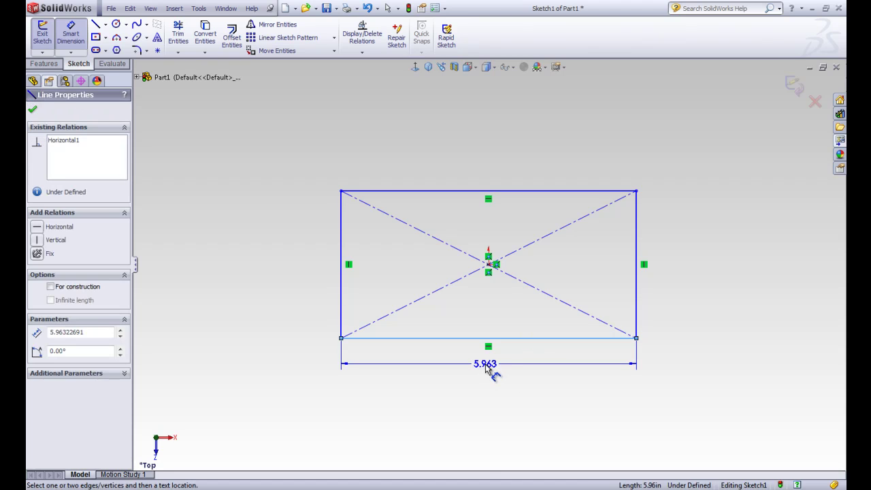
click(485, 365)
text(5)
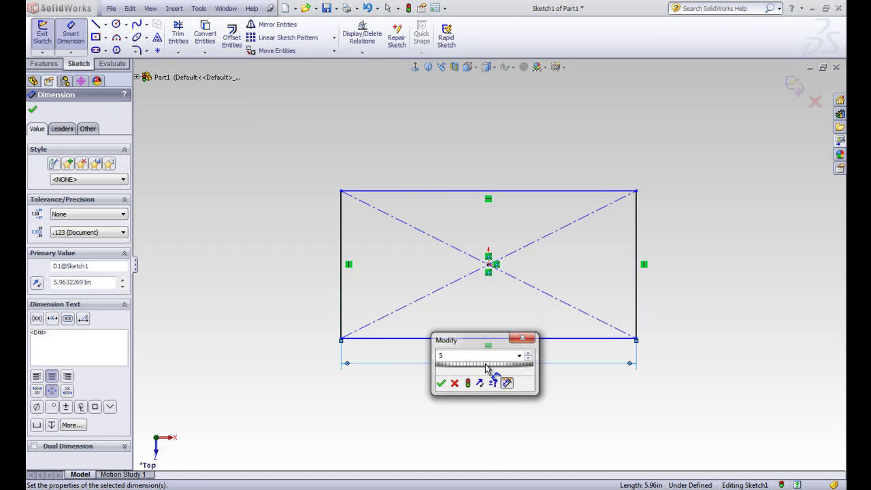
key(Return)
click(611, 291)
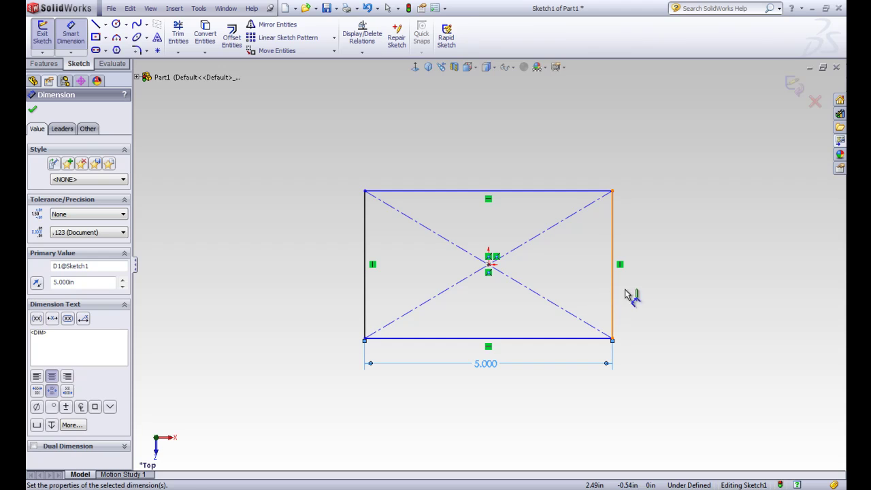
click(644, 275)
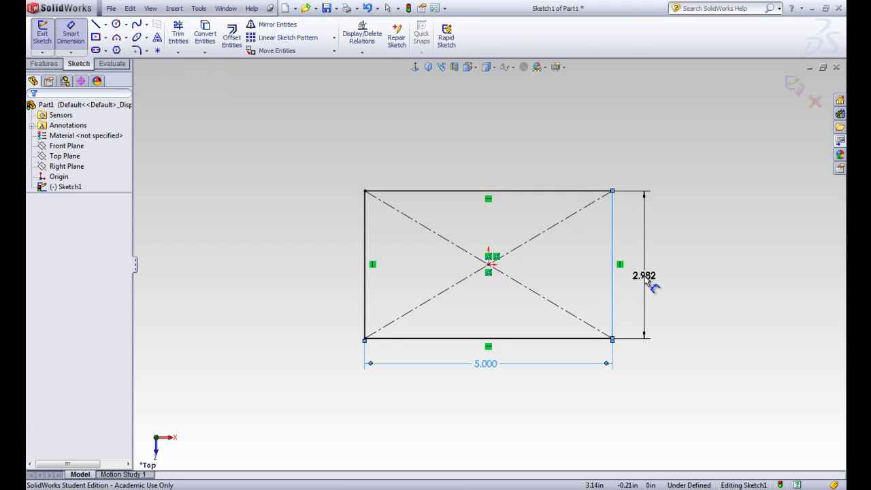
text(3)
key(Return)
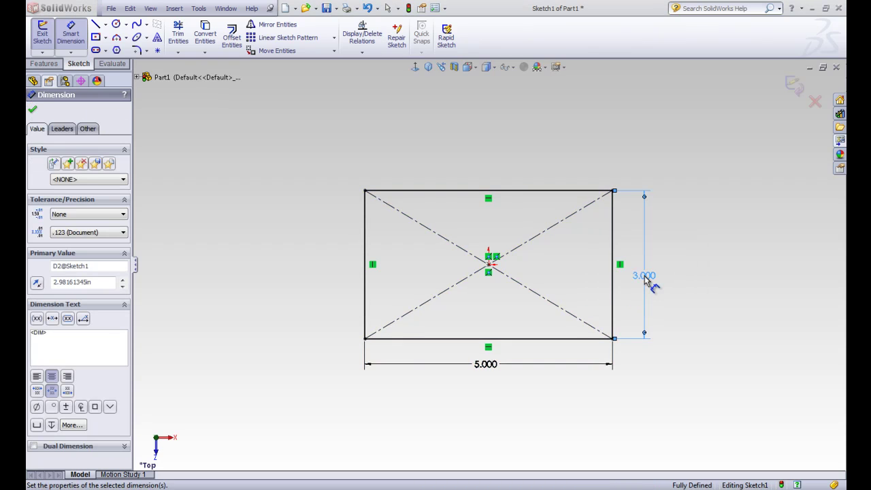
click(32, 111)
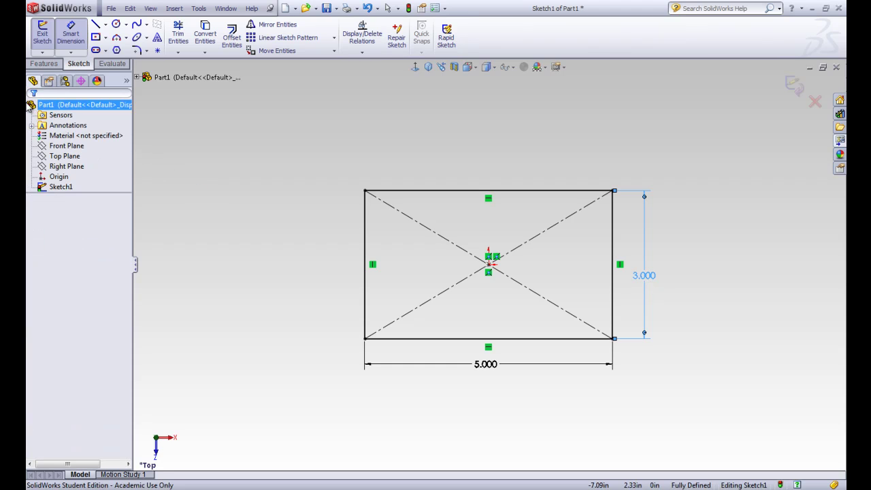
Exit Sketch1 and orbit the view to see the 5 by 3 rectangle in 3D
click(42, 34)
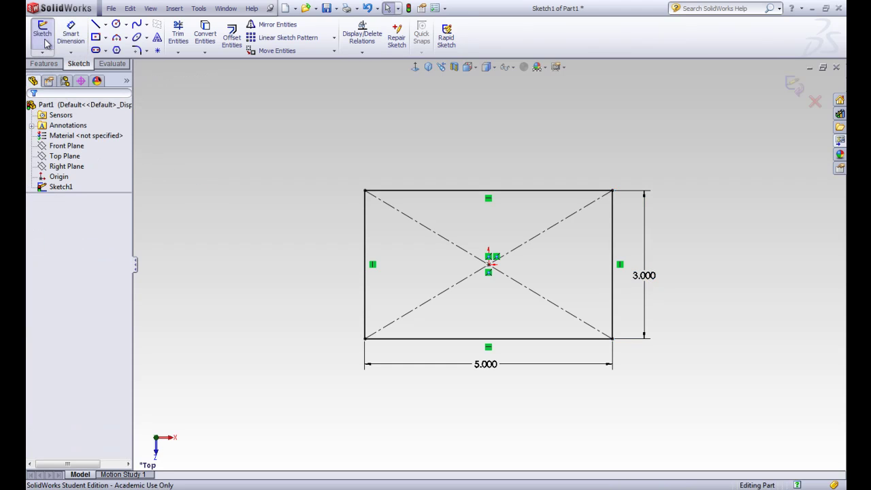
click(320, 272)
mouse_move(402, 350)
middle_down()
mouse_move(399, 299)
mouse_move(412, 228)
mouse_move(396, 197)
middle_up()
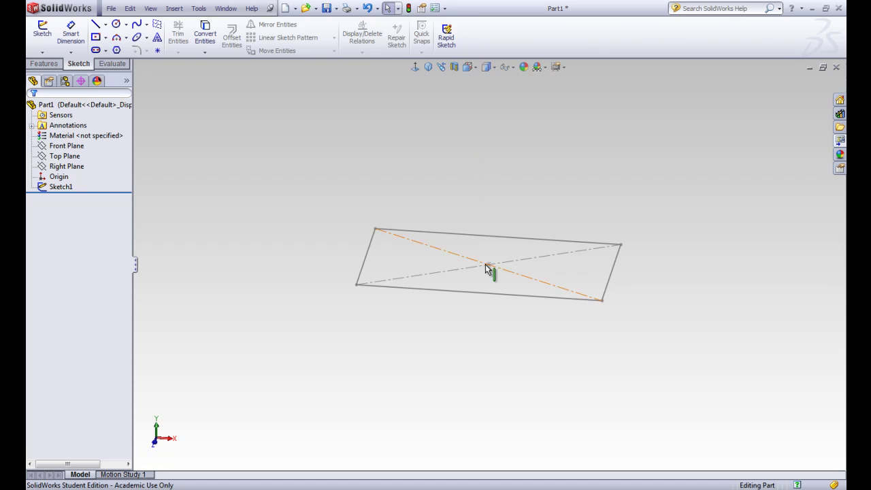
click(65, 157)
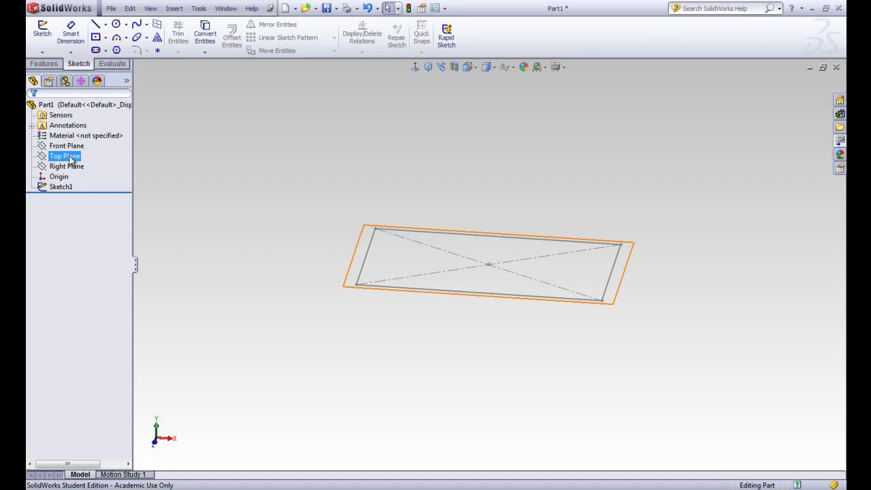
click(308, 161)
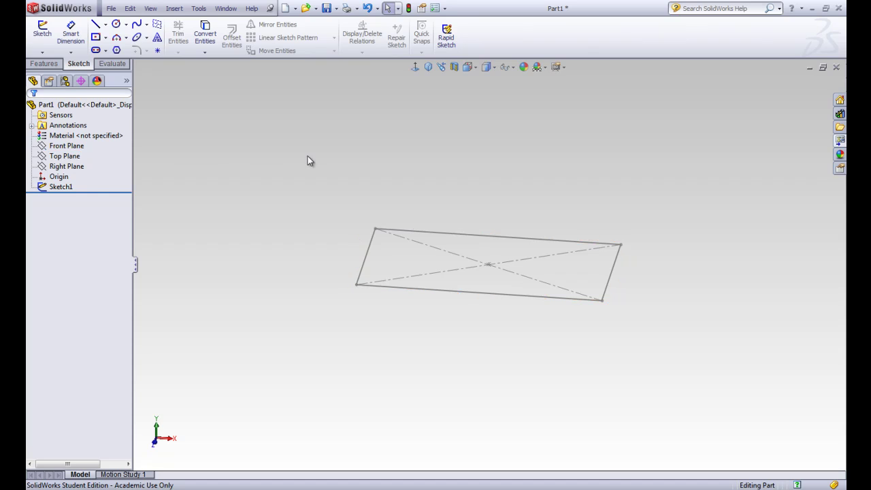
Create reference plane Plane1 offset 4 in from the Top Plane
click(43, 65)
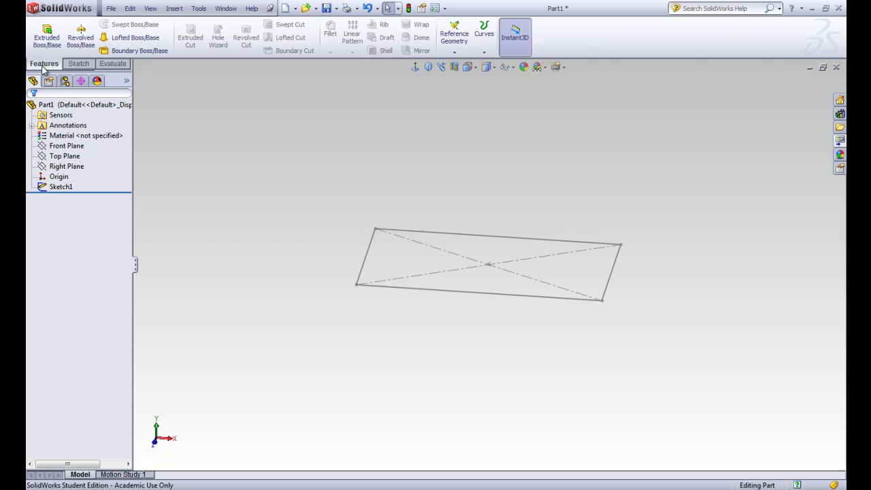
click(465, 54)
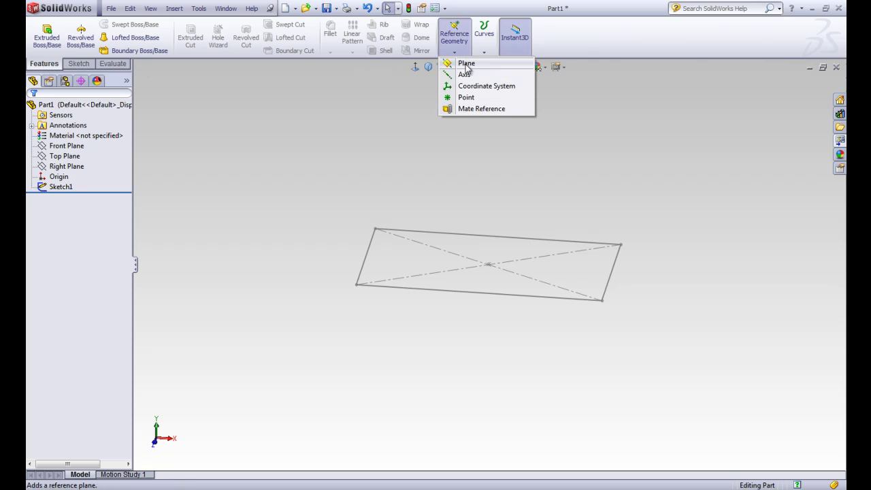
click(466, 64)
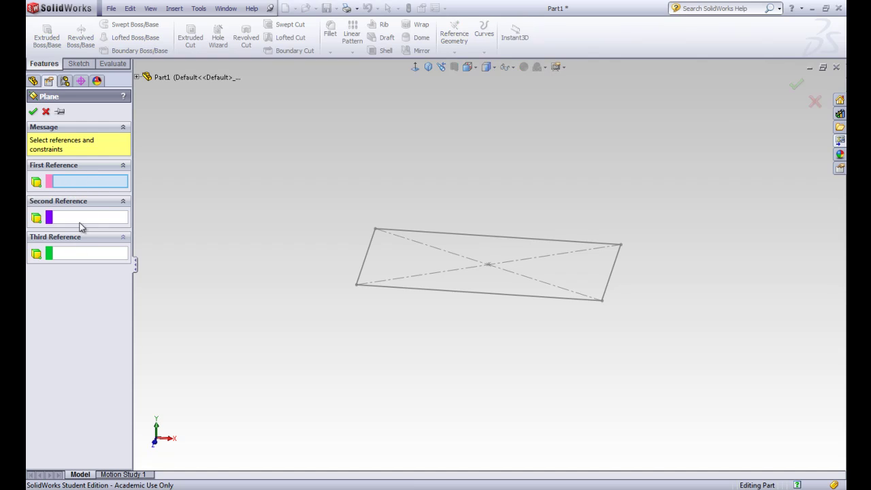
click(137, 78)
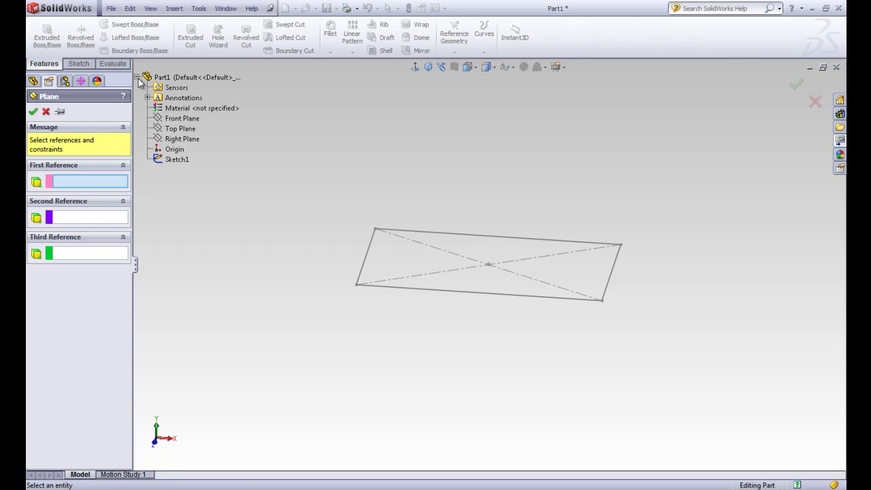
click(180, 129)
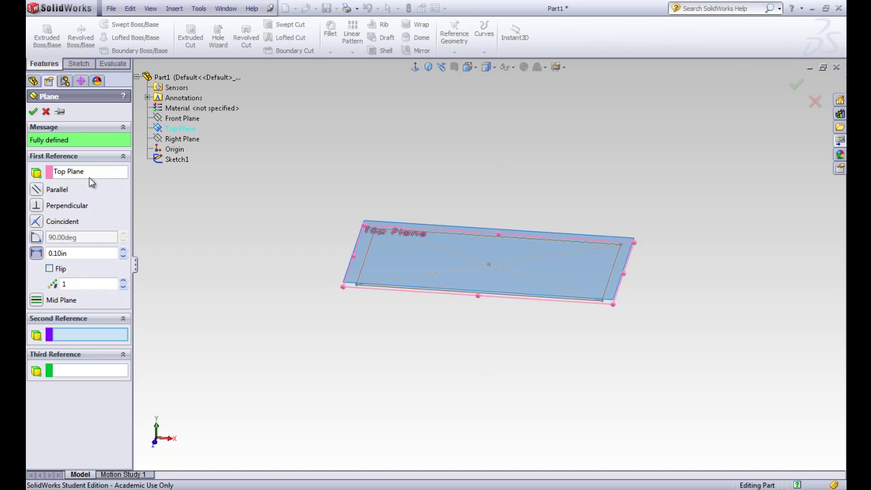
double_click(50, 253)
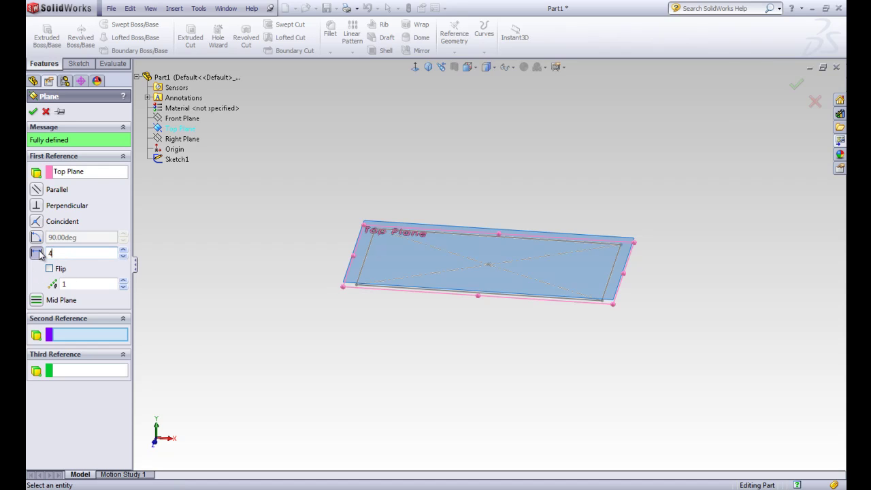
text(4)
key(Return)
scroll(485, 171, up, 2)
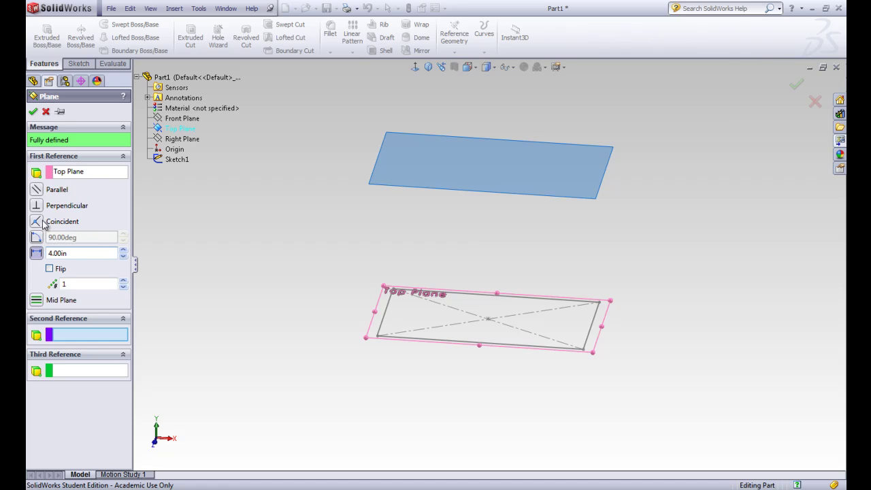
click(32, 113)
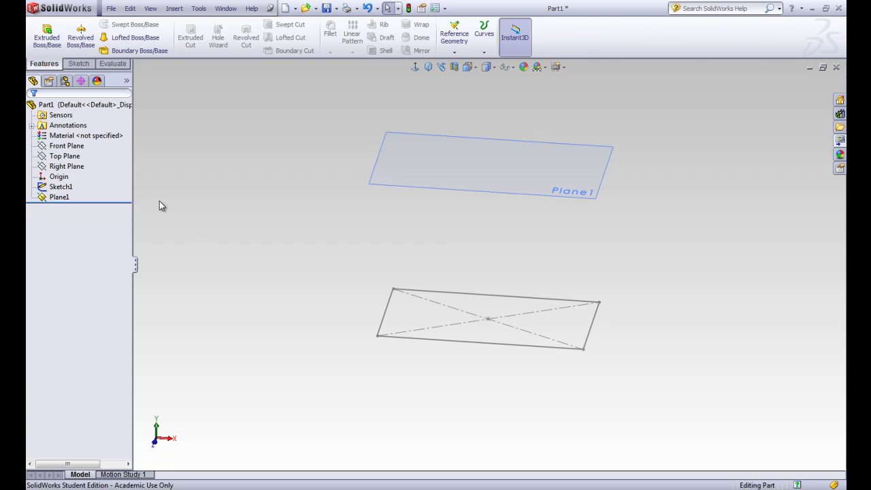
Start a sketch on Plane1, face it, and draw a center rectangle at the origin
click(435, 176)
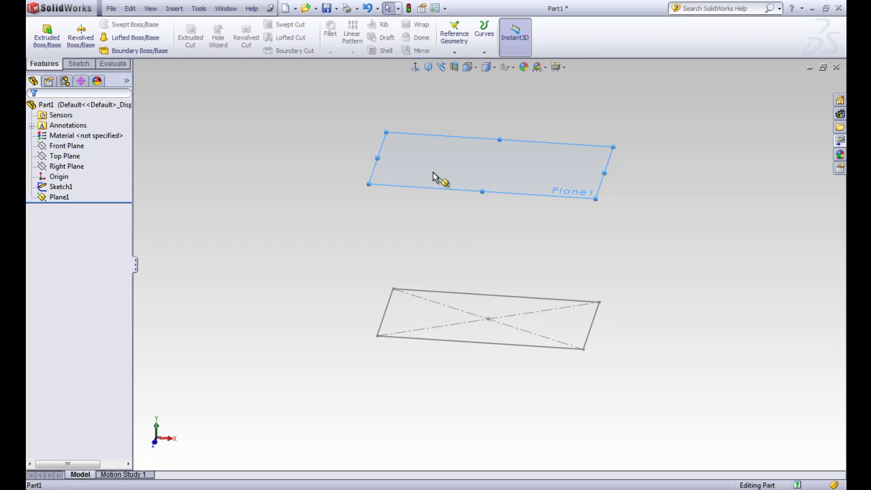
click(78, 64)
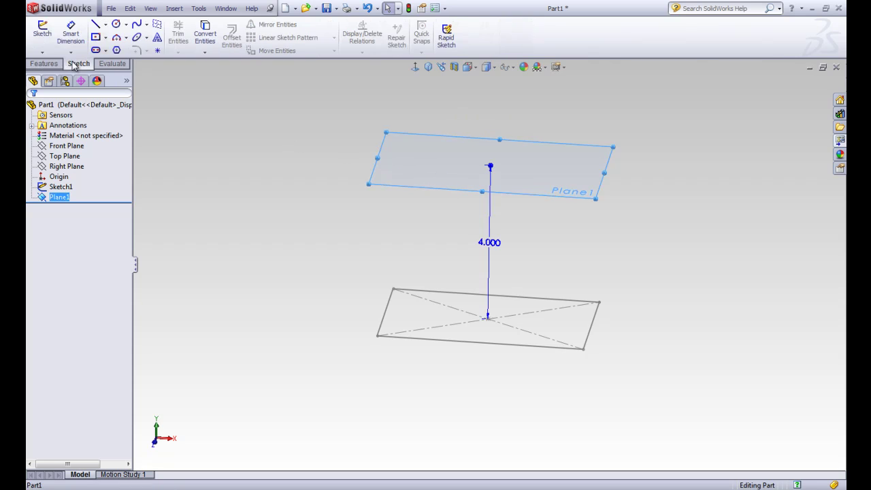
click(46, 38)
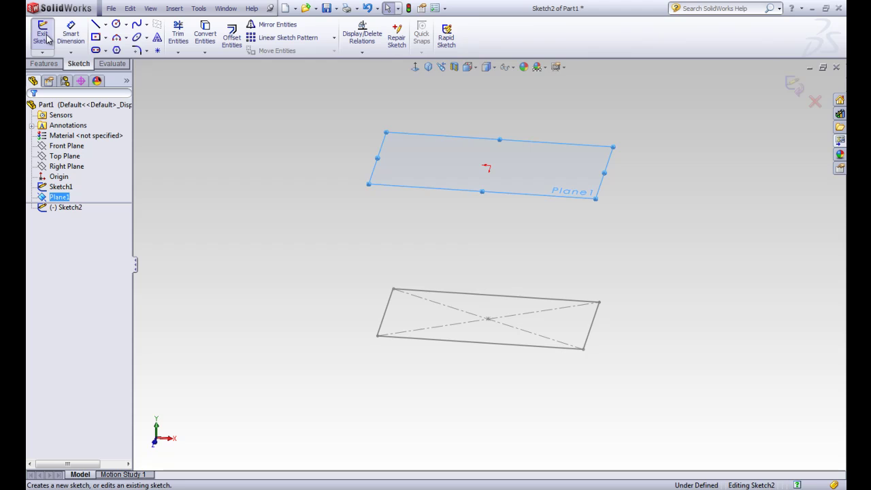
click(415, 67)
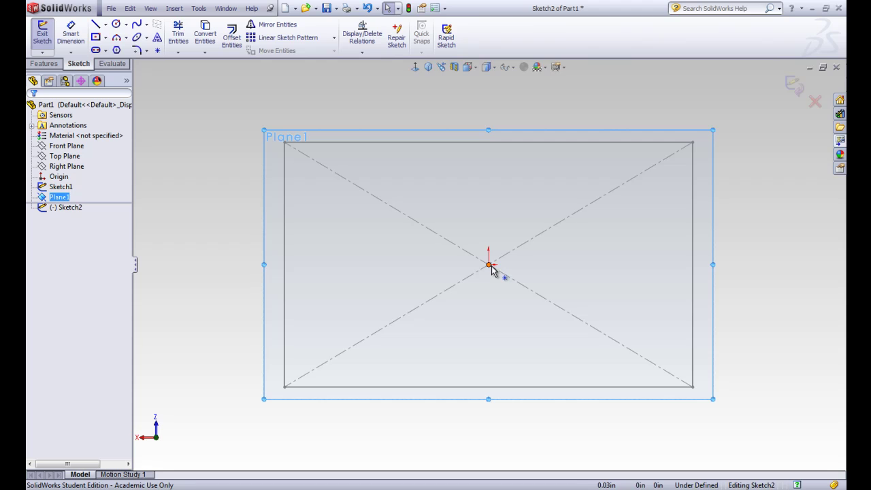
mouse_move(467, 288)
middle_down()
mouse_move(455, 282)
mouse_move(470, 265)
mouse_move(464, 276)
middle_up()
key(ctrl+8)
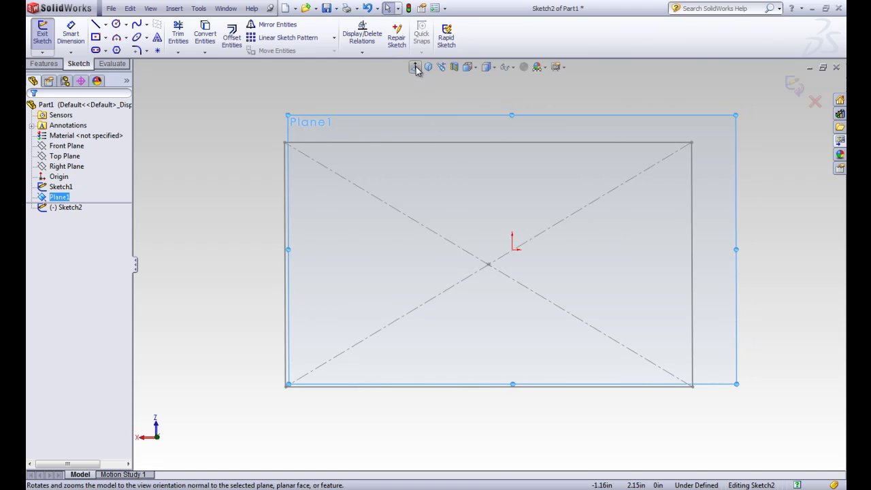
click(414, 67)
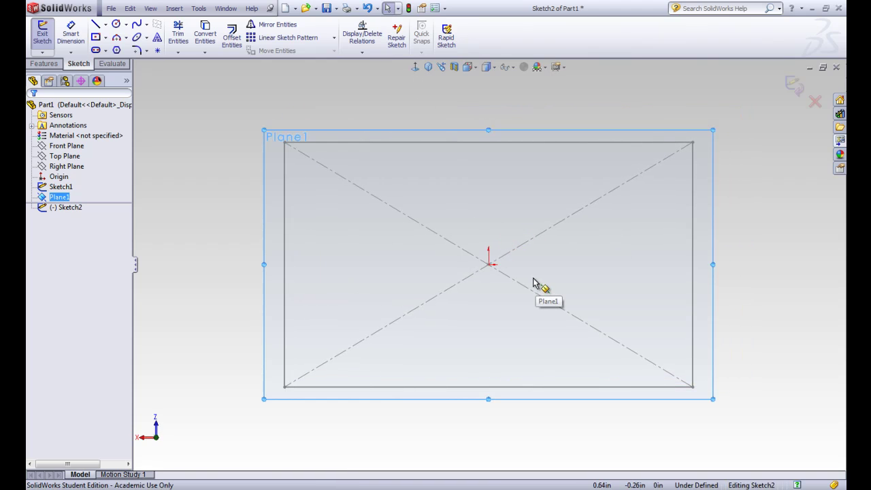
click(95, 38)
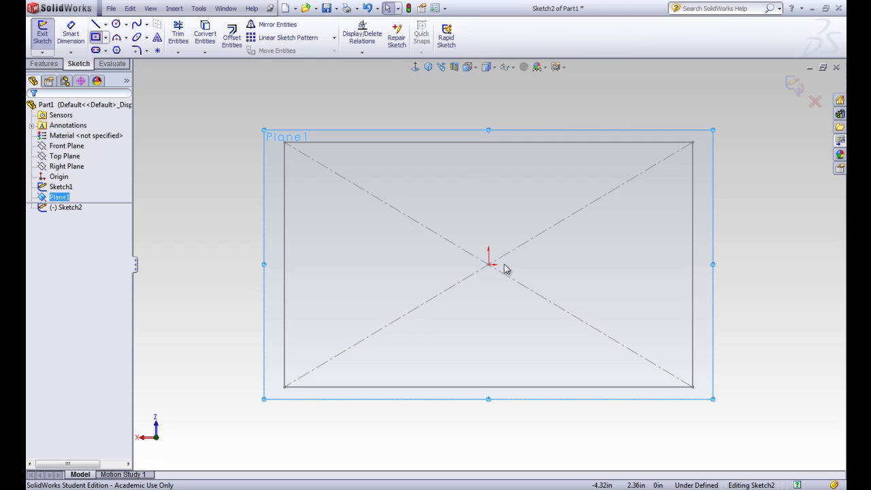
click(489, 264)
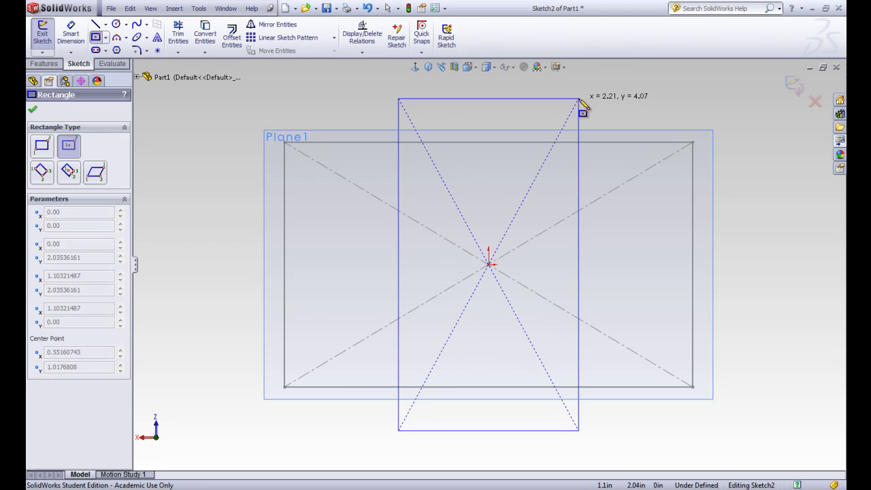
click(578, 98)
click(33, 112)
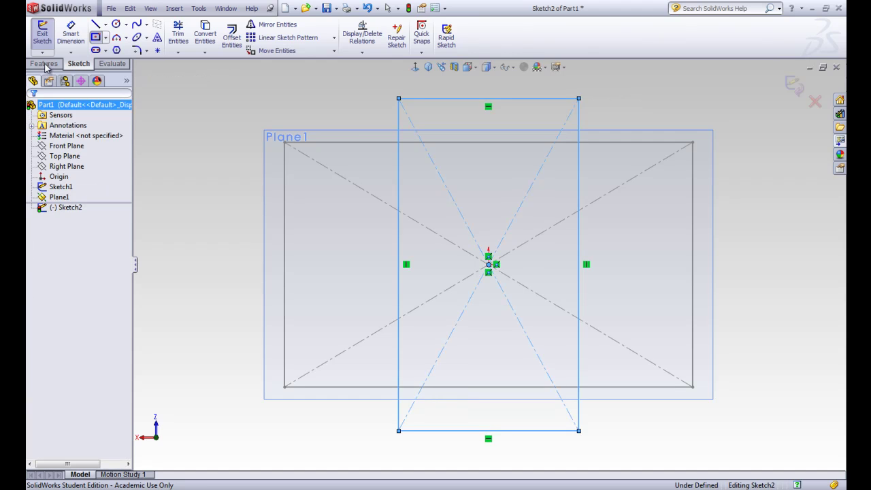
Dimension the Plane1 rectangle 2.000 wide and 6.000 tall
click(71, 34)
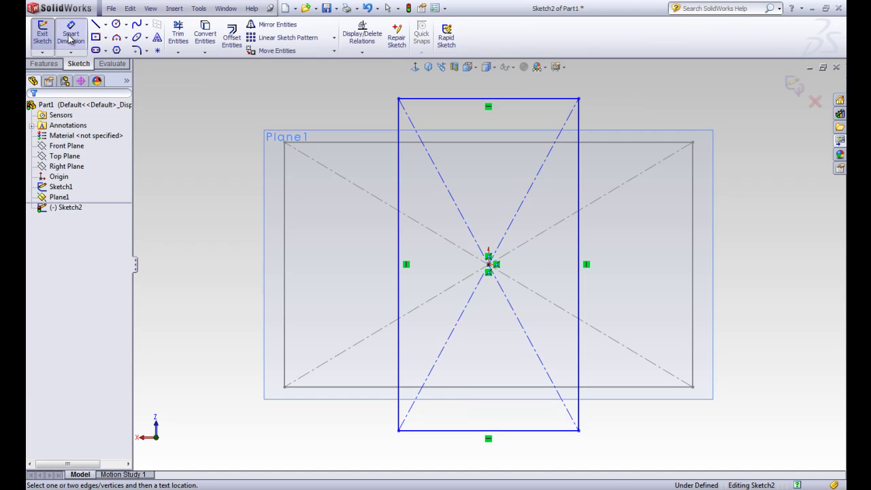
click(497, 431)
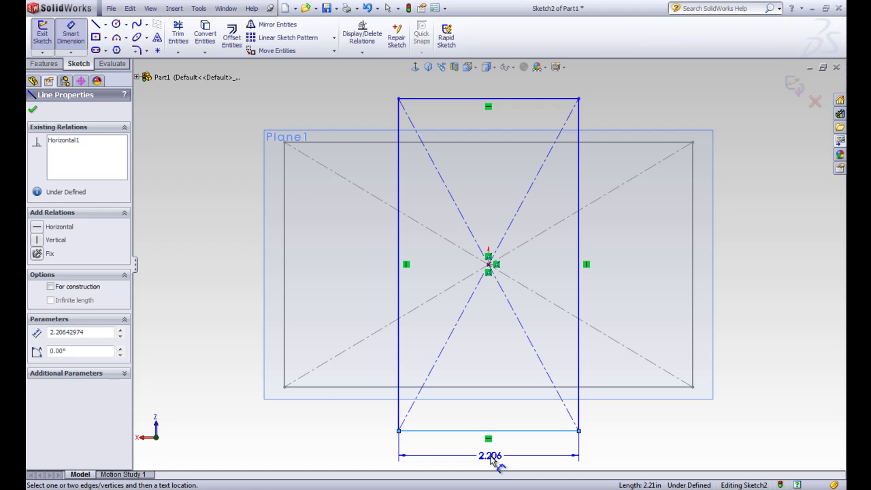
click(493, 459)
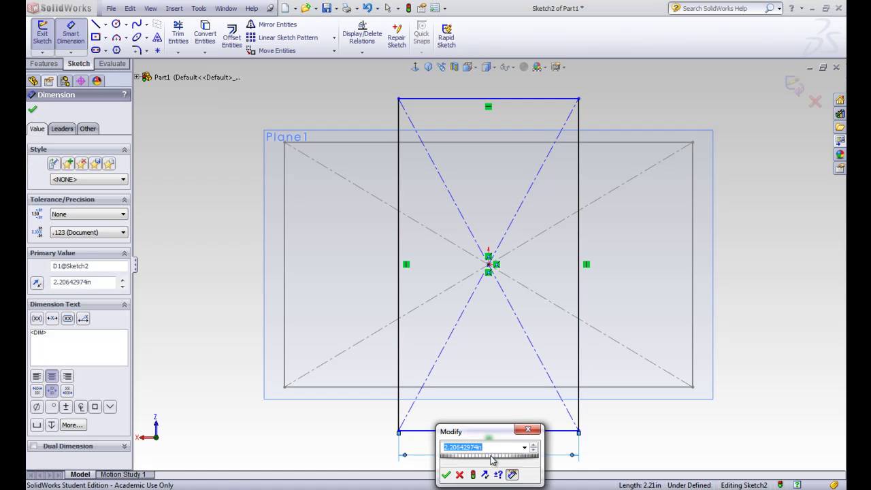
text(2)
key(Return)
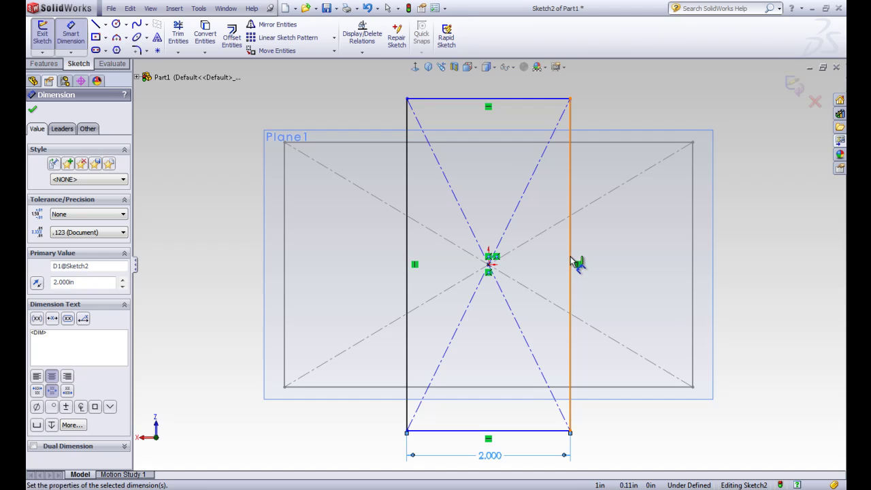
click(570, 259)
click(615, 272)
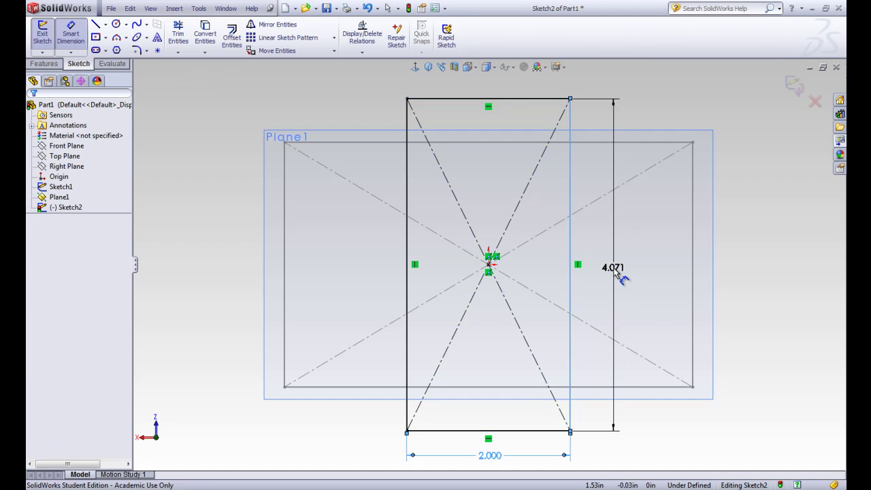
text(6)
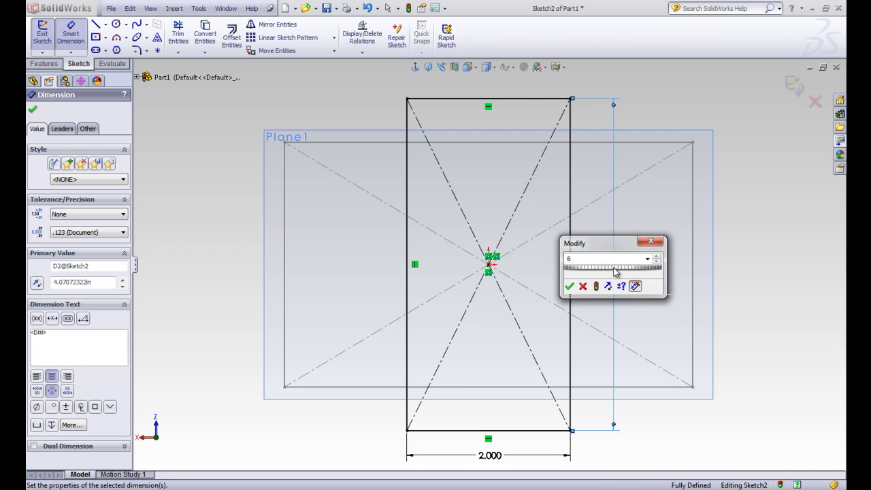
key(Return)
click(32, 109)
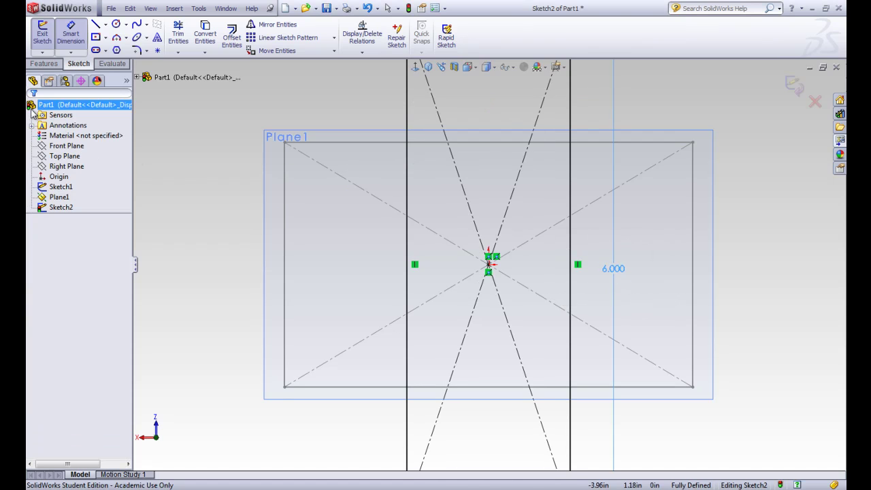
Exit Sketch2 and show both stacked rectangle sketches in isometric view
click(42, 35)
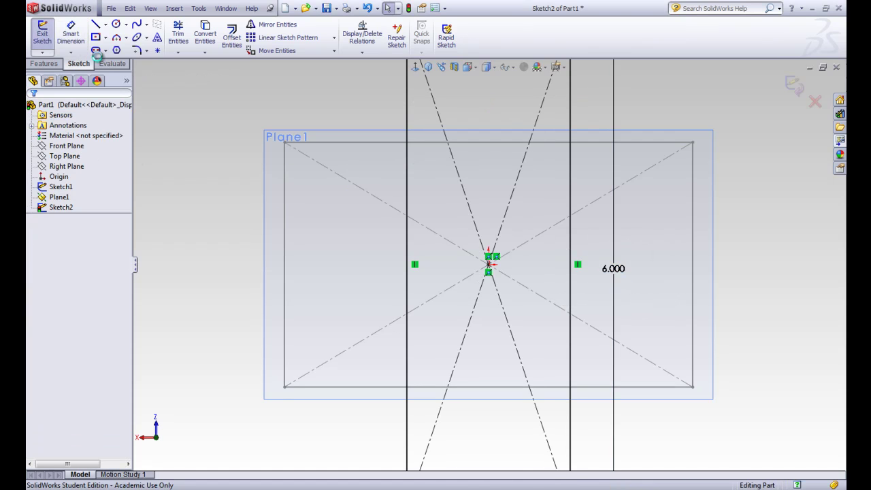
mouse_move(472, 292)
middle_down()
mouse_move(476, 249)
mouse_move(489, 241)
mouse_move(513, 165)
mouse_move(509, 138)
mouse_move(496, 186)
mouse_move(463, 123)
middle_up()
scroll(485, 239, down, 5)
scroll(487, 240, up, 5)
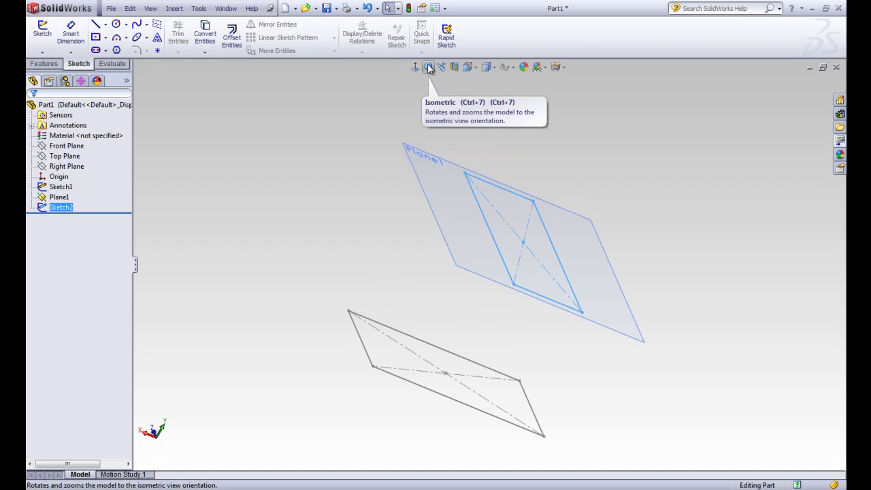
click(428, 67)
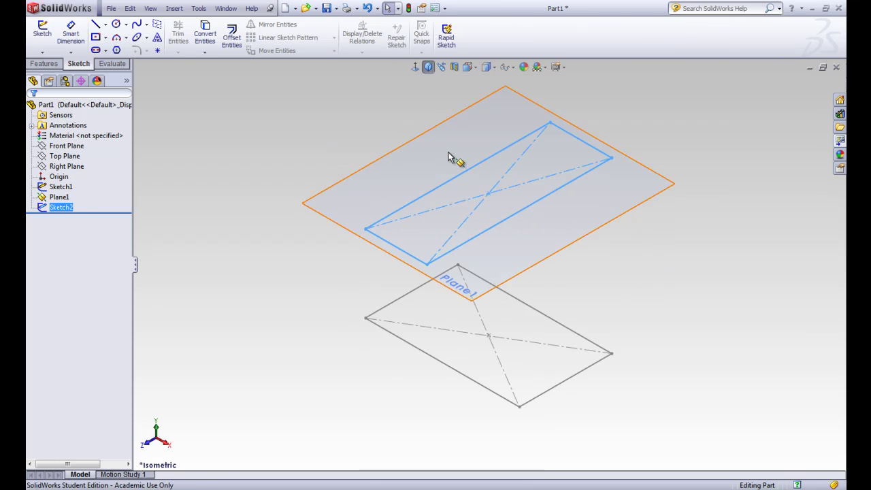
click(222, 182)
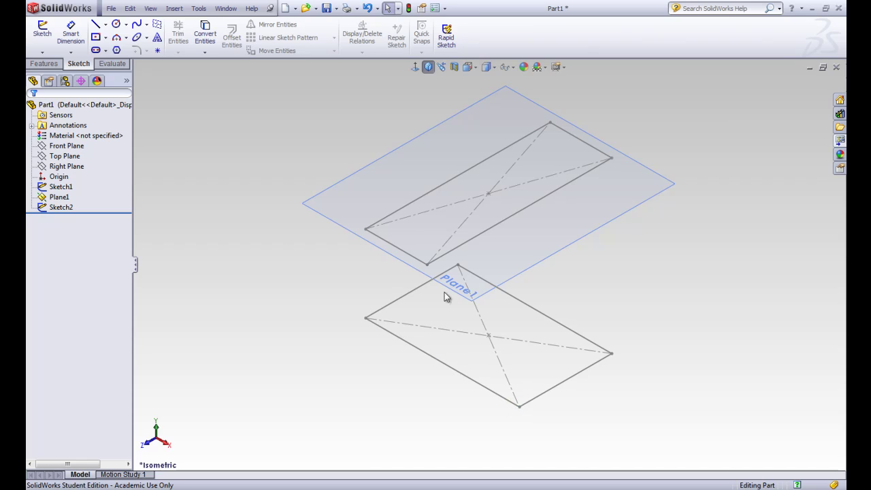
click(45, 64)
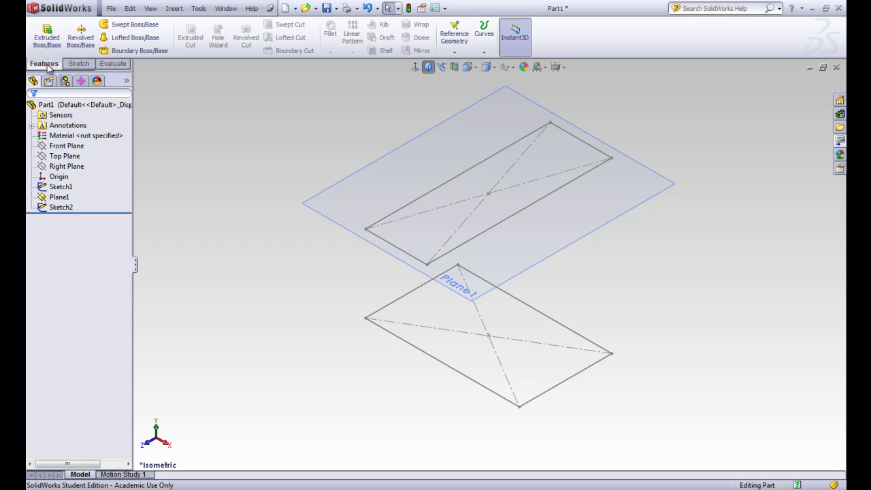
Loft Sketch1 to Sketch2, dragging connectors to matching corners so Loft1 doesn't twist
click(150, 41)
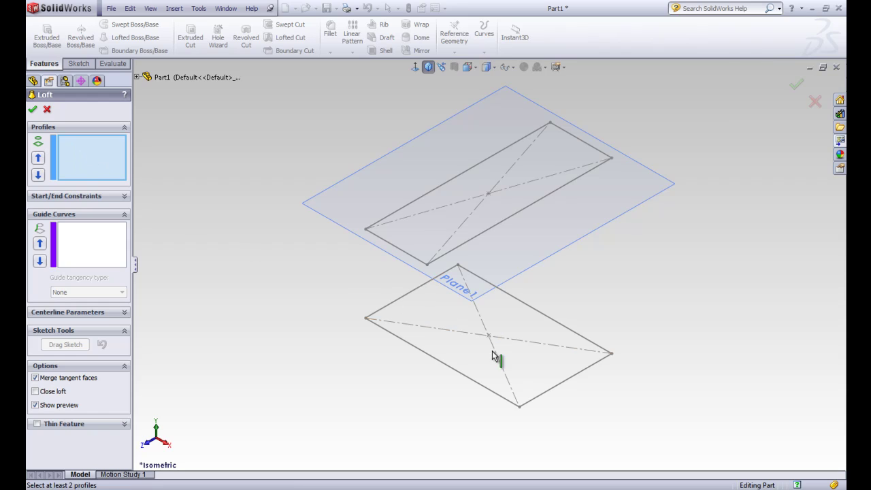
click(520, 409)
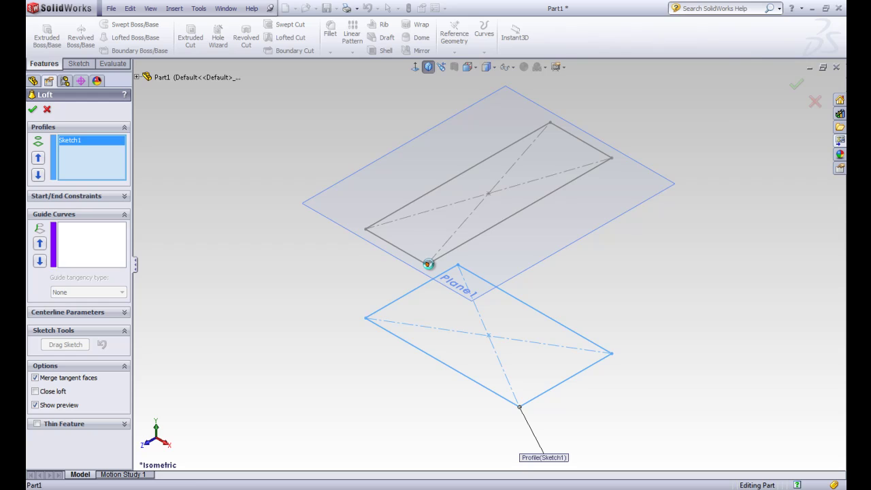
click(427, 265)
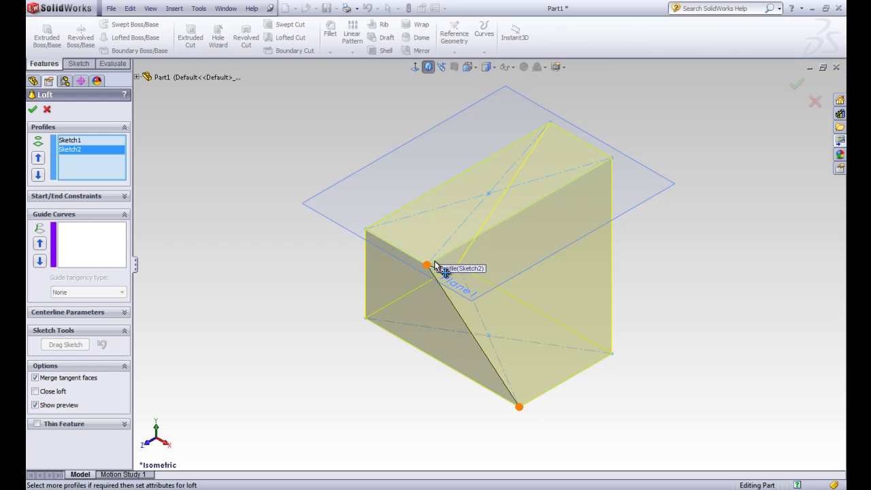
drag(428, 267, 612, 158)
drag(611, 158, 624, 172)
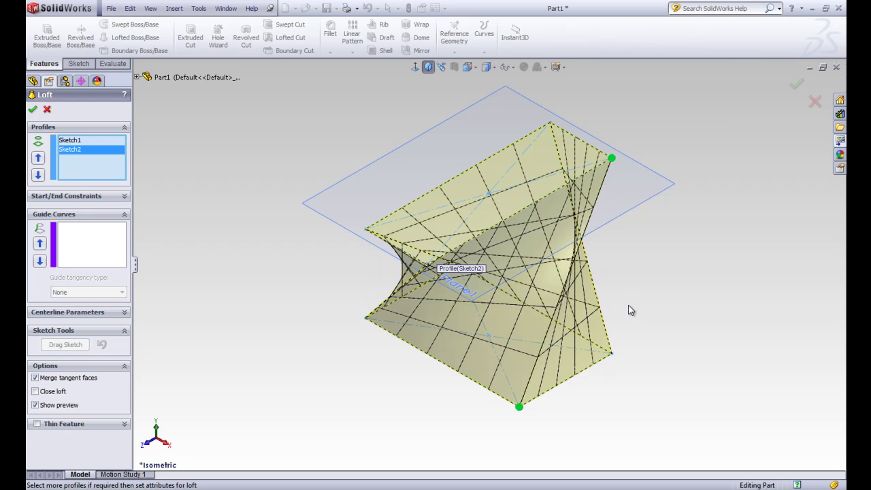
middle_drag(629, 310, 619, 205)
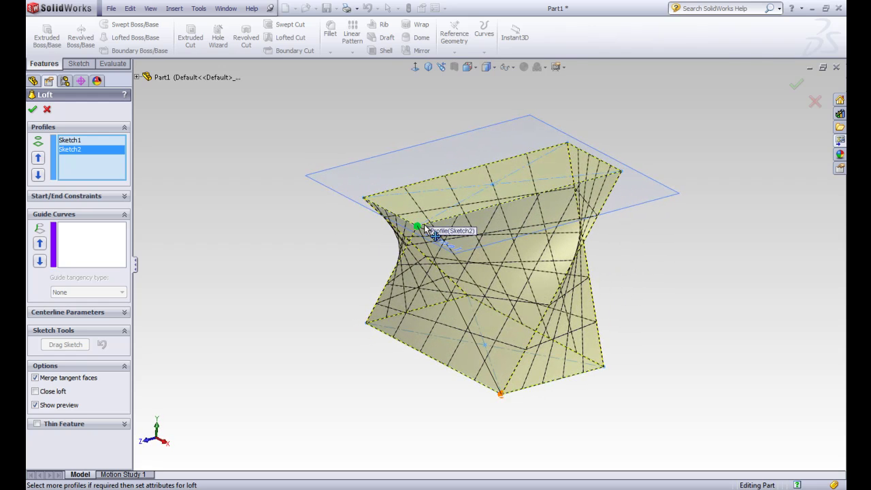
drag(425, 228, 421, 227)
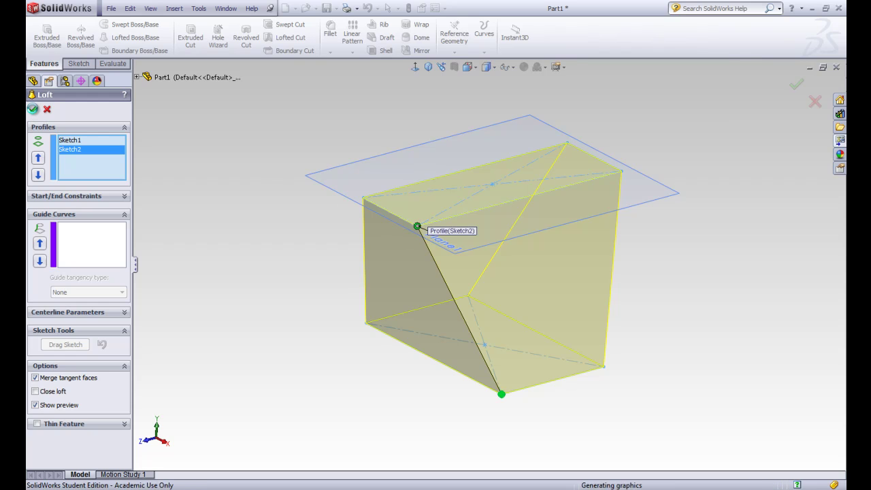
click(33, 110)
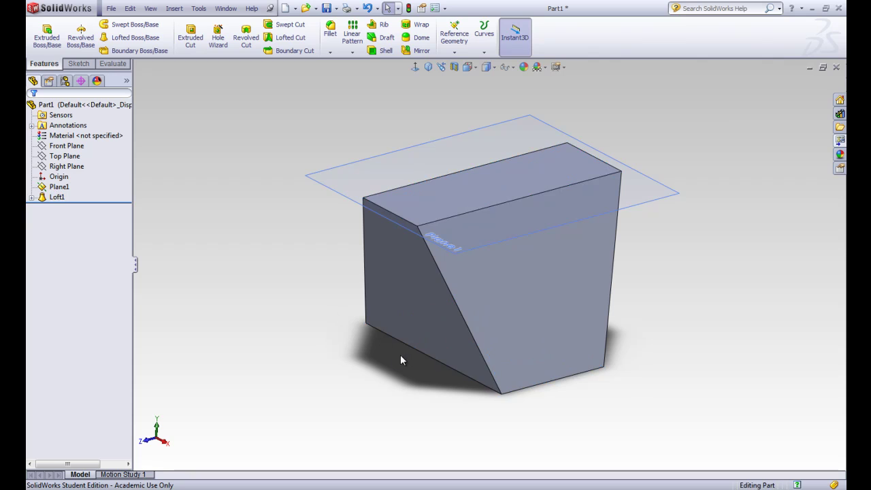
Orbit the view to inspect the finished loft solid
middle_drag(367, 308, 424, 375)
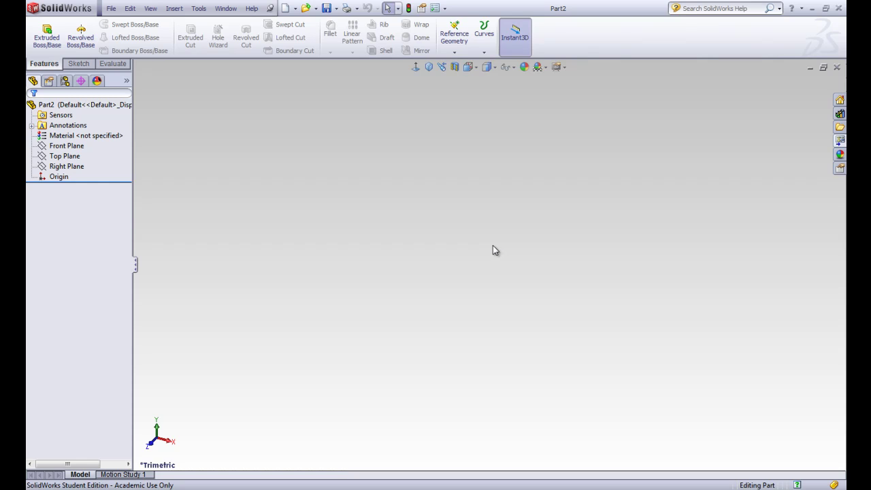
In Part2, sketch a center rectangle on the Top Plane
click(78, 63)
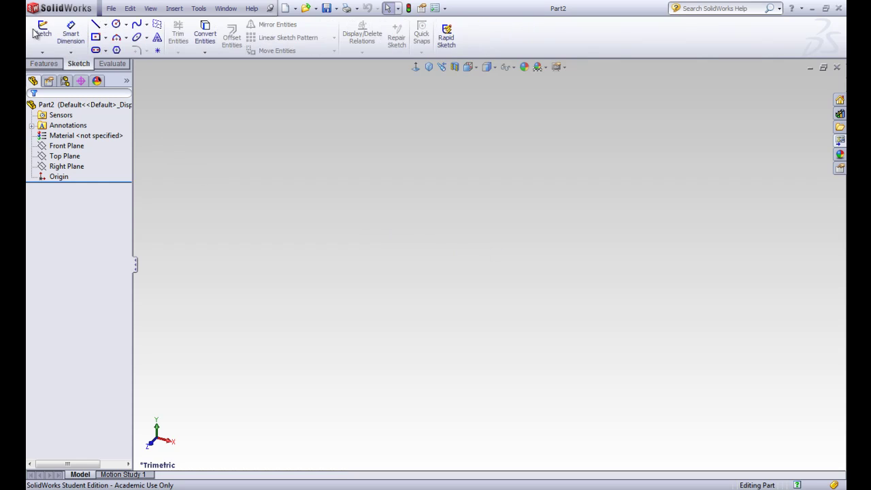
click(42, 31)
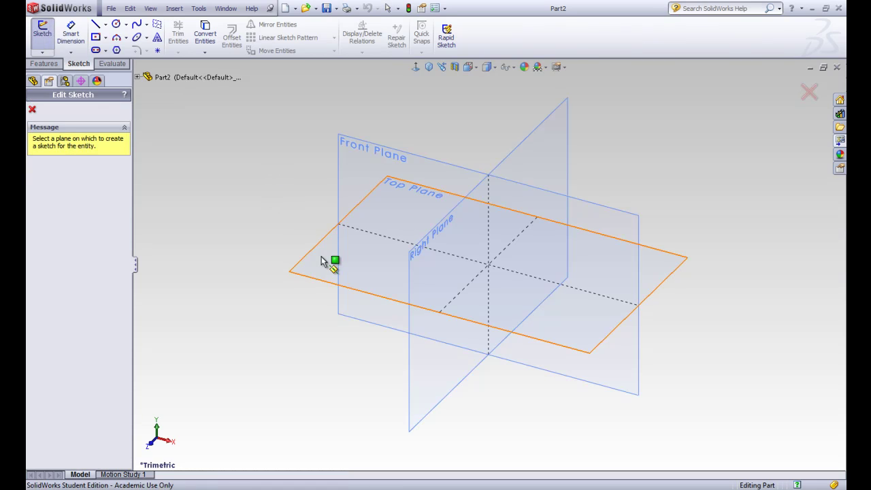
click(320, 261)
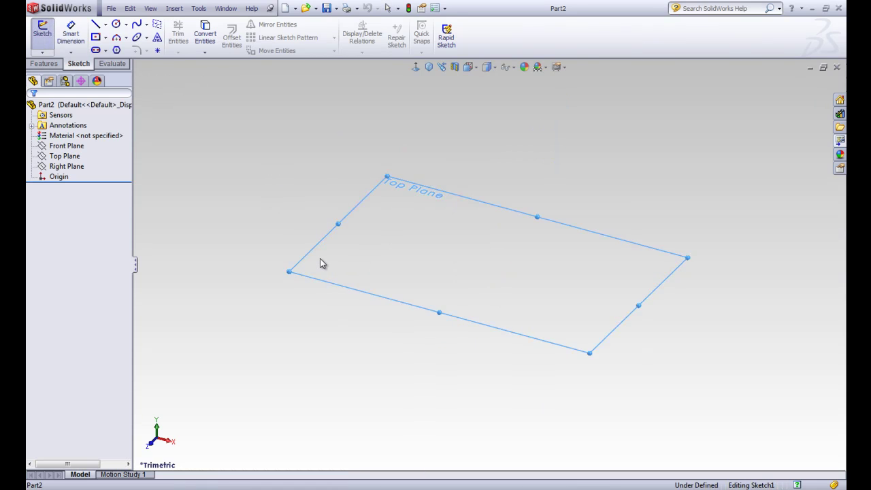
click(95, 38)
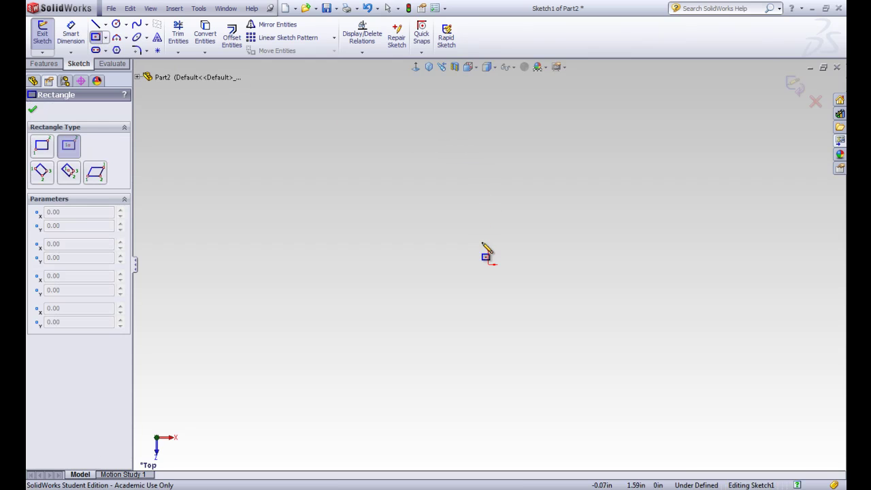
click(629, 189)
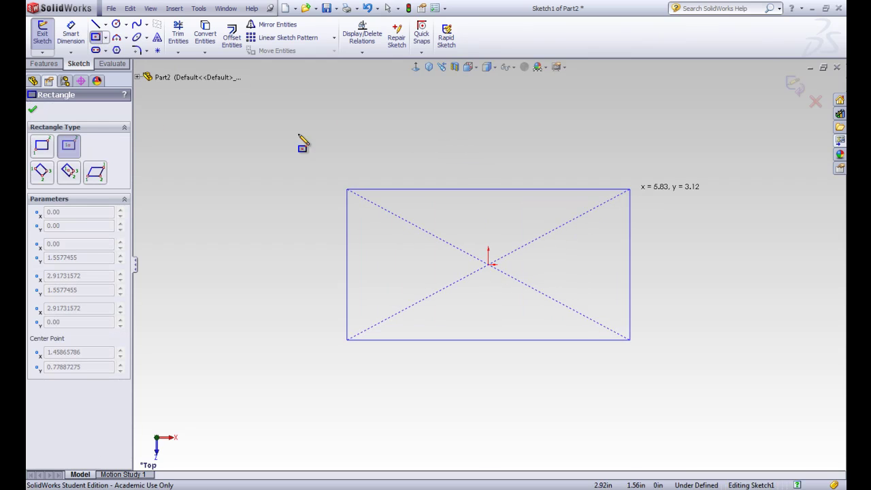
click(34, 113)
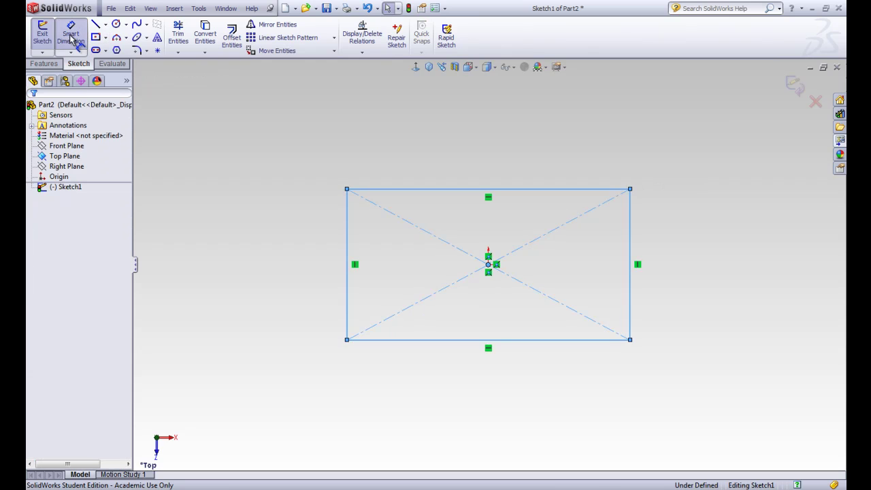
Dimension the rectangle 5.000 wide and 3.000 tall
click(71, 34)
click(496, 340)
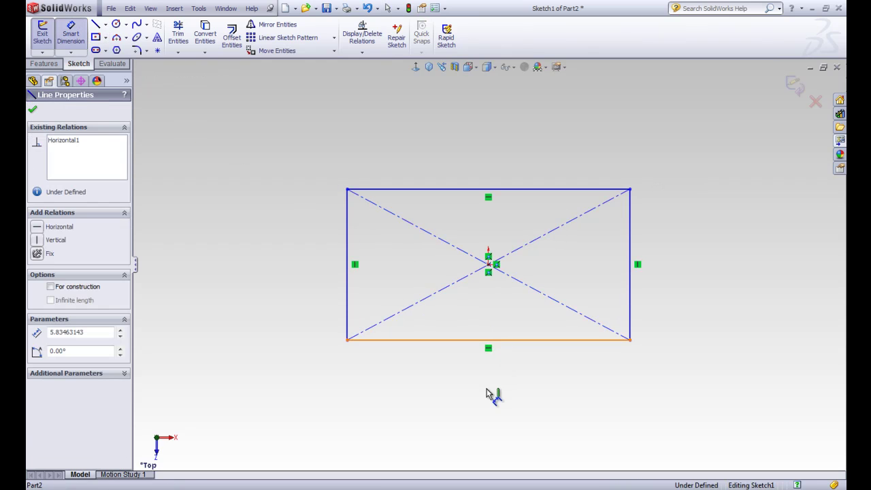
click(496, 387)
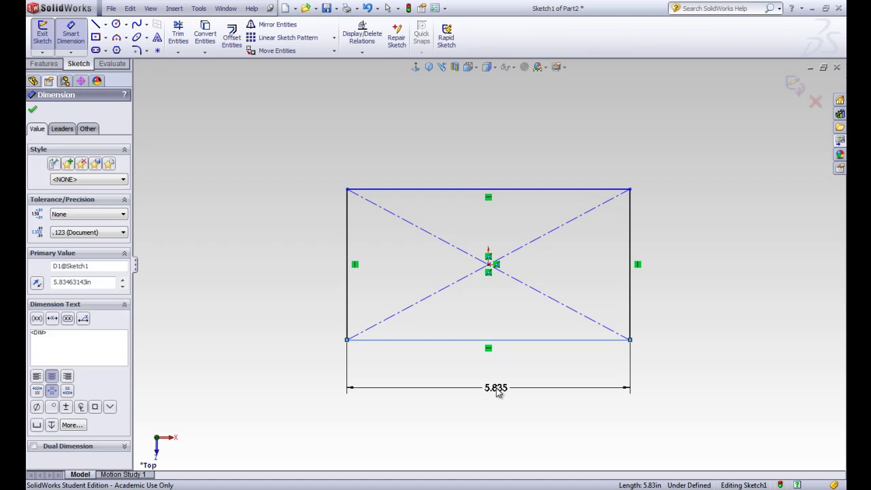
text(5)
key(Return)
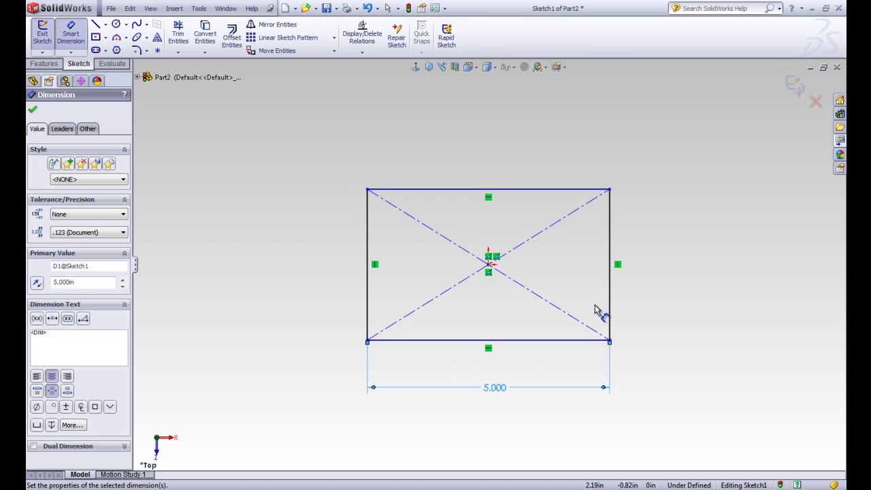
click(611, 297)
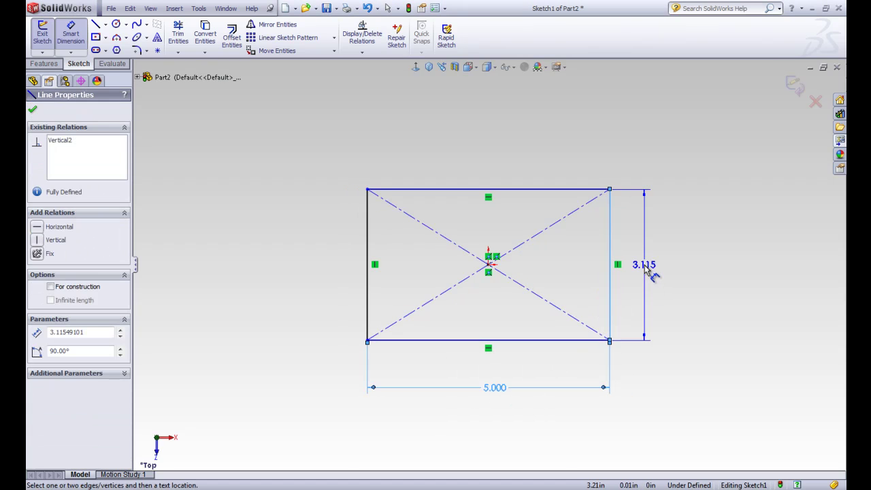
click(651, 273)
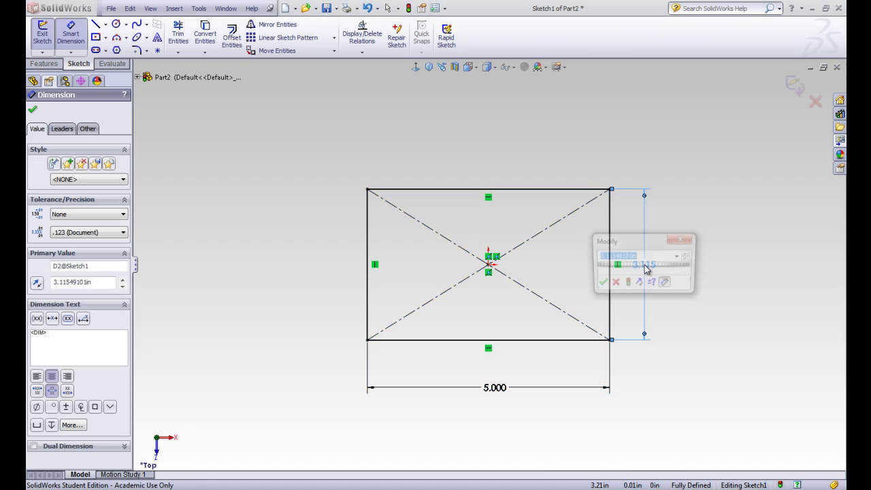
text(3)
key(Return)
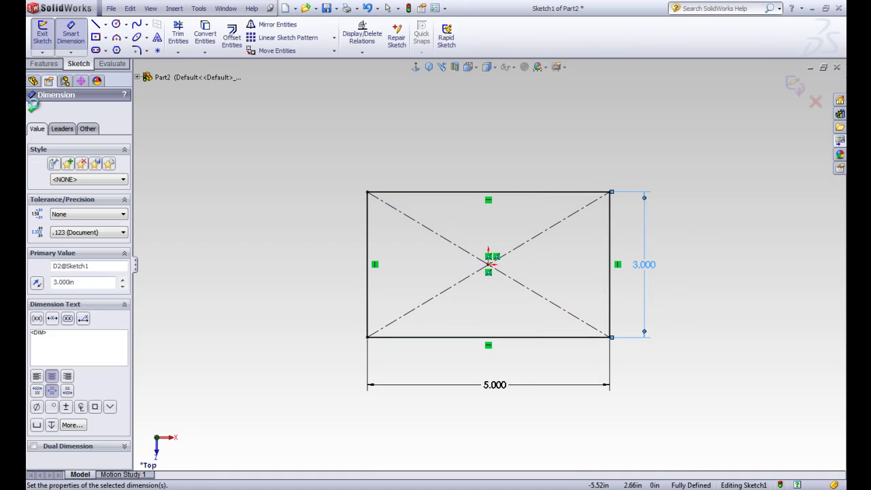
click(32, 110)
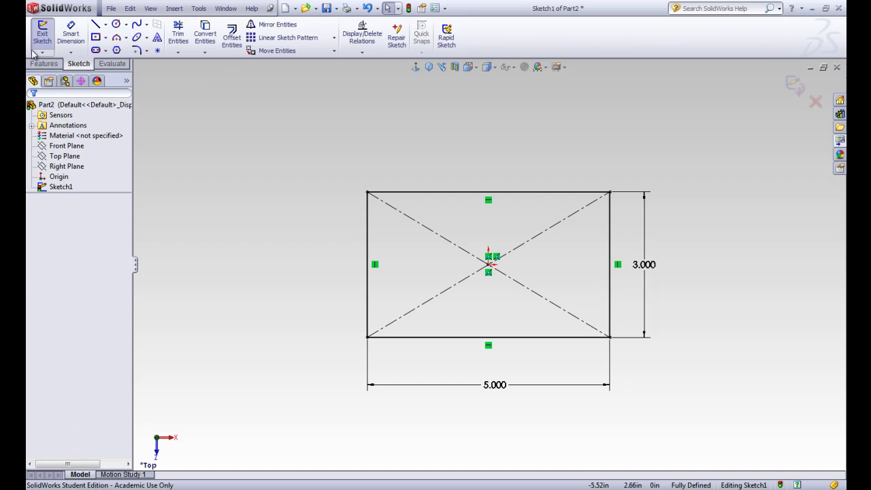
Exit the rectangle sketch and select the Top Plane as the reference for a new plane
key(ctrl+b)
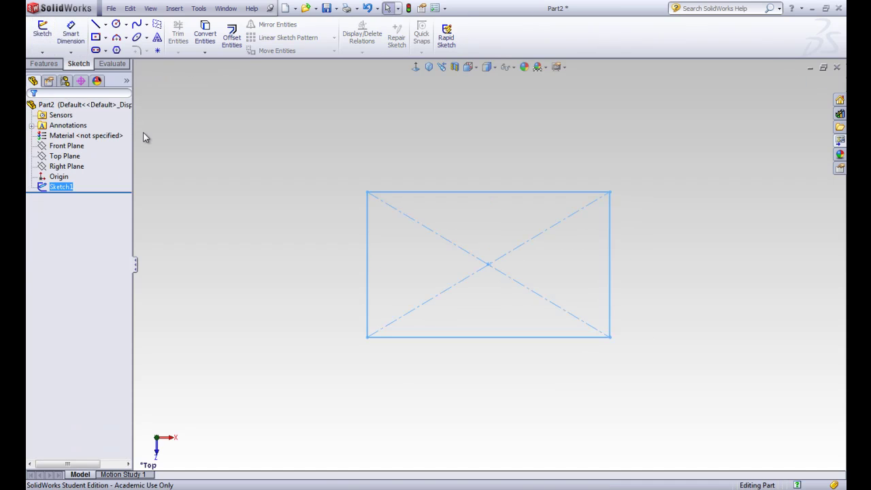
click(289, 249)
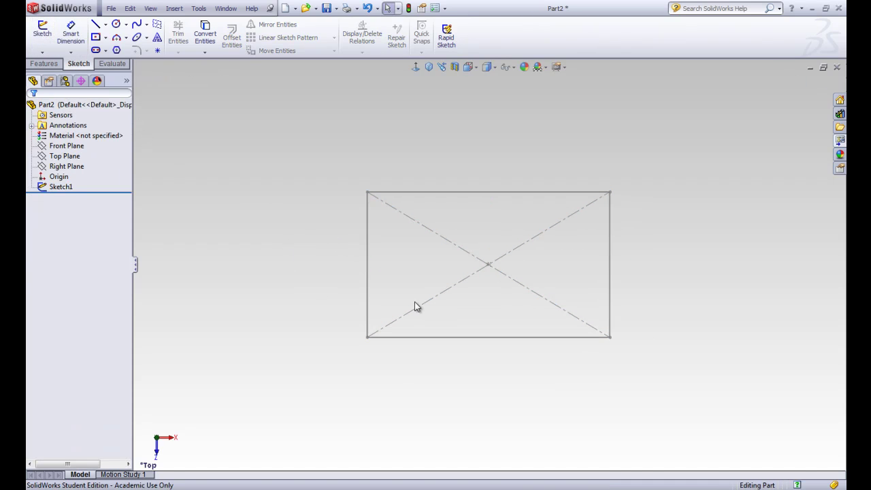
middle_drag(416, 306, 422, 235)
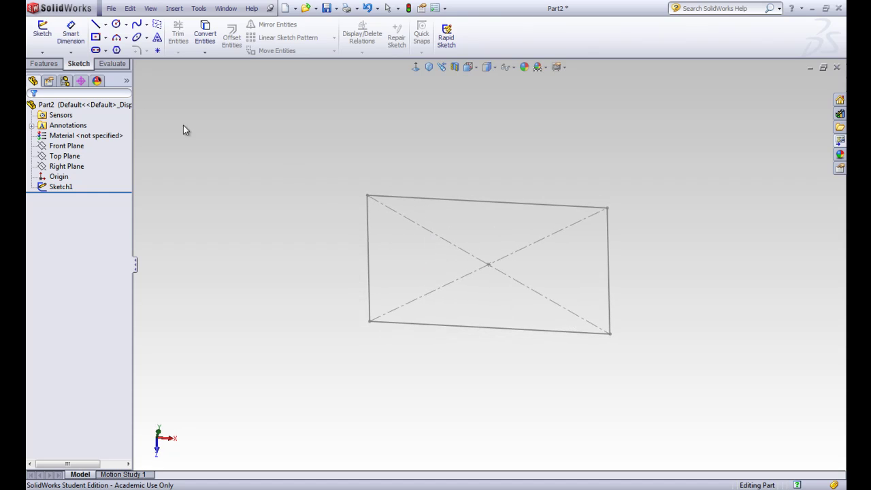
click(43, 63)
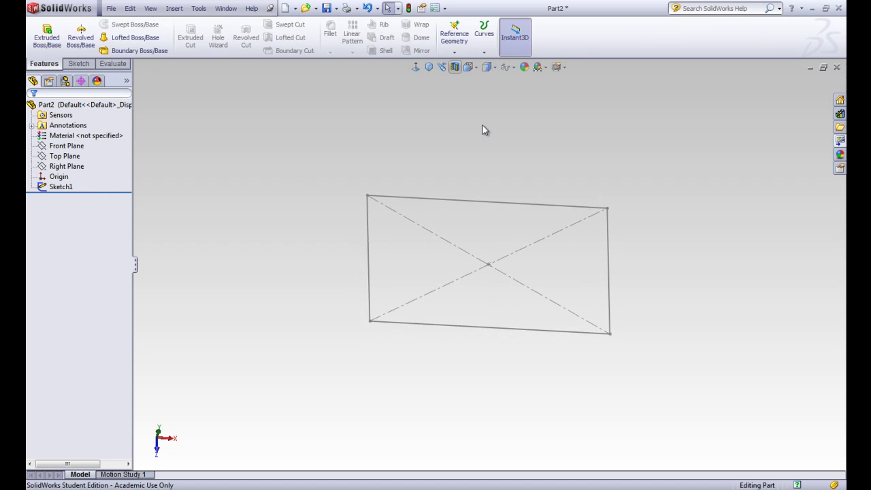
click(74, 157)
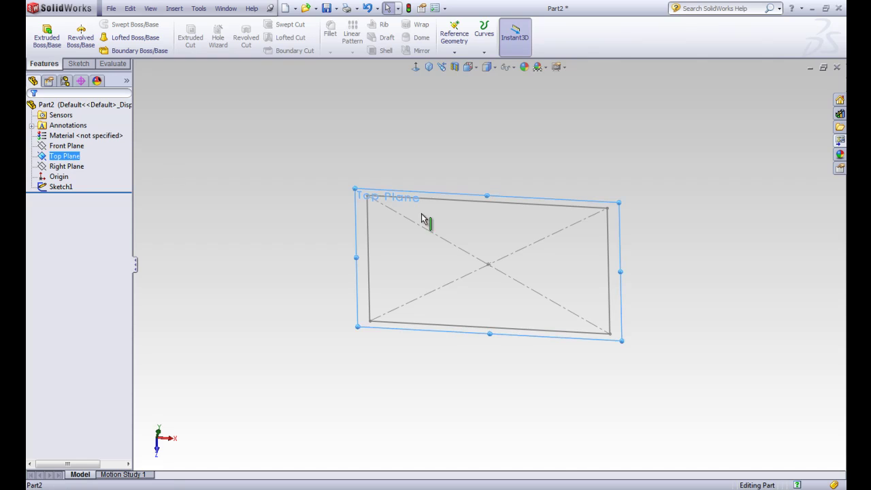
mouse_move(464, 181)
middle_down()
mouse_move(441, 112)
mouse_move(453, 113)
mouse_move(411, 260)
middle_up()
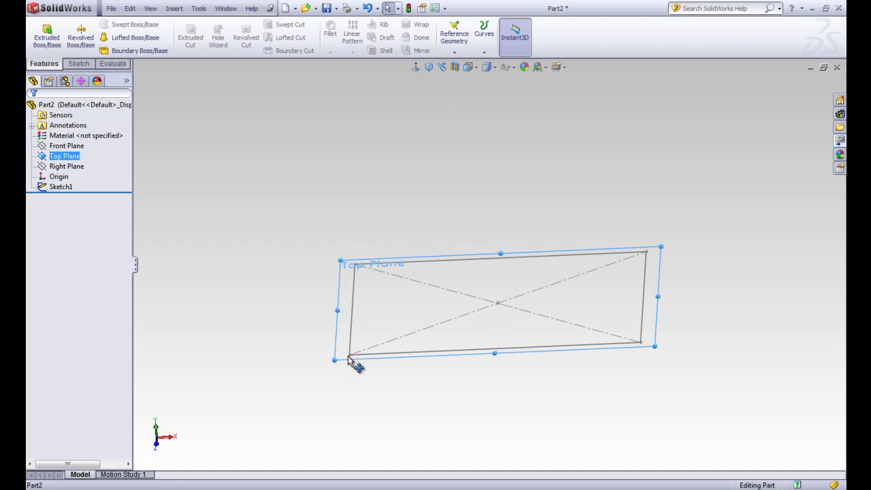
Ctrl-drag the Top Plane to create 2 planes offset 5 in
ctrl+drag(348, 328, 349, 216)
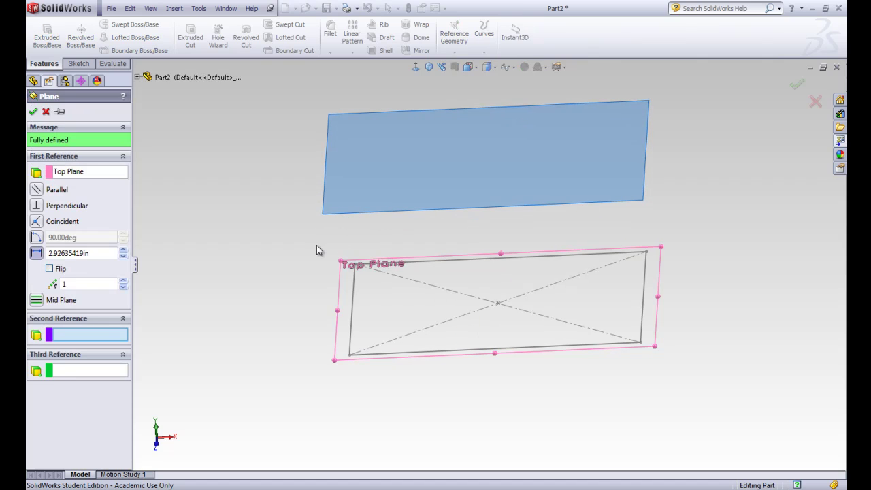
drag(94, 253, 66, 253)
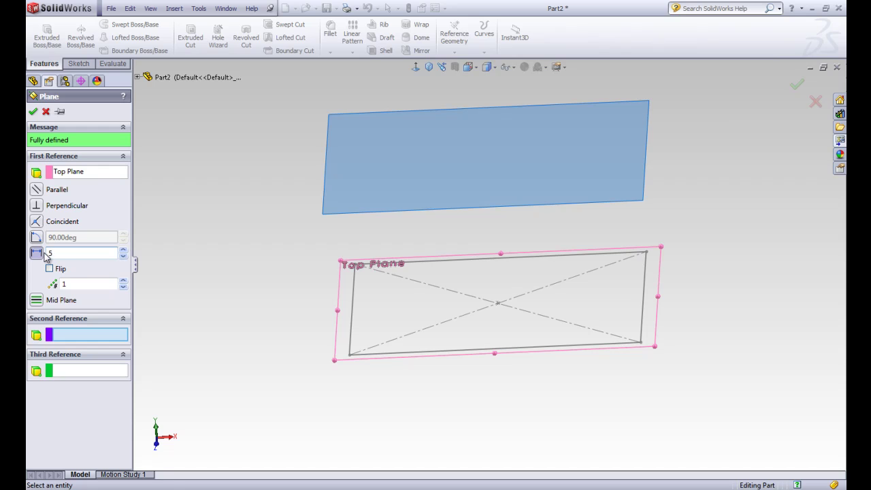
key(Return)
key(f)
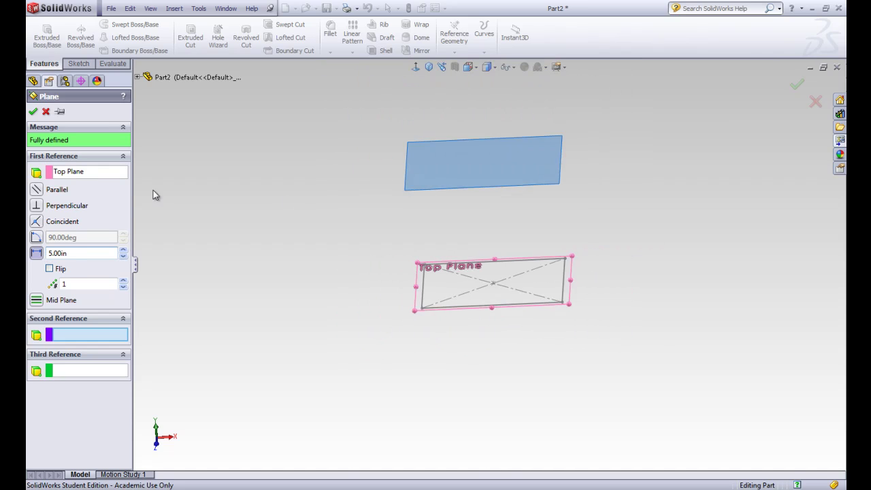
drag(71, 283, 61, 287)
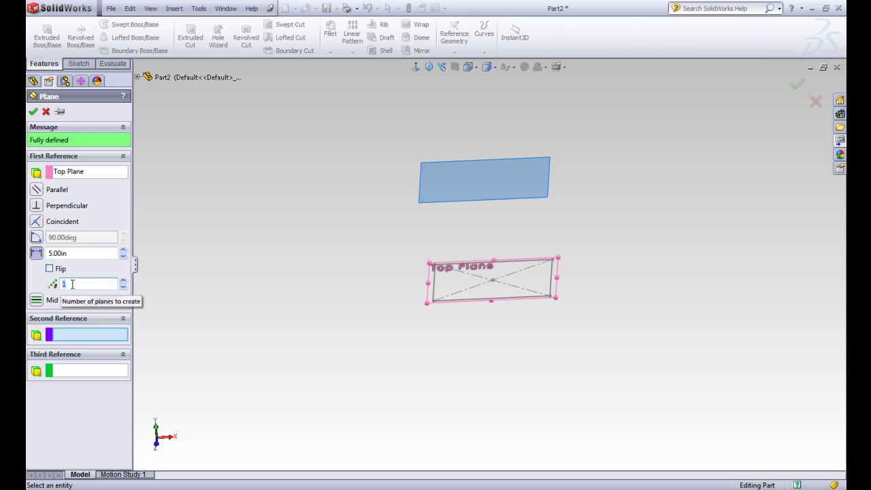
text(2)
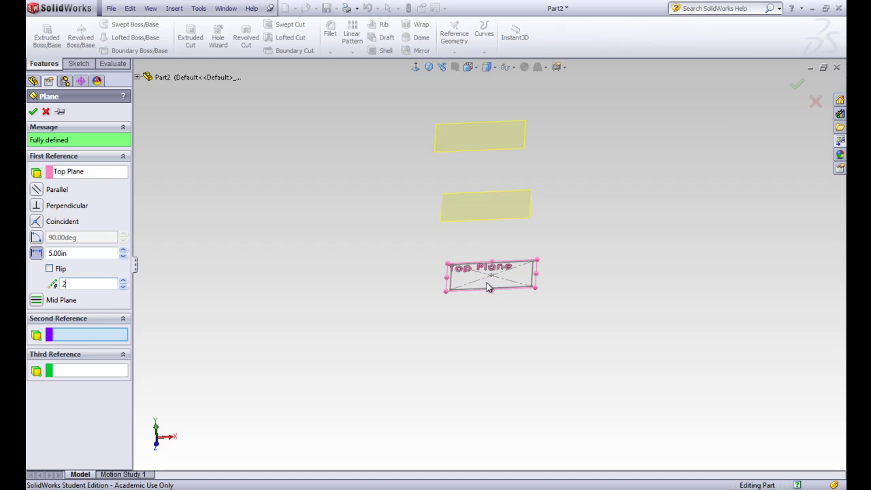
click(33, 112)
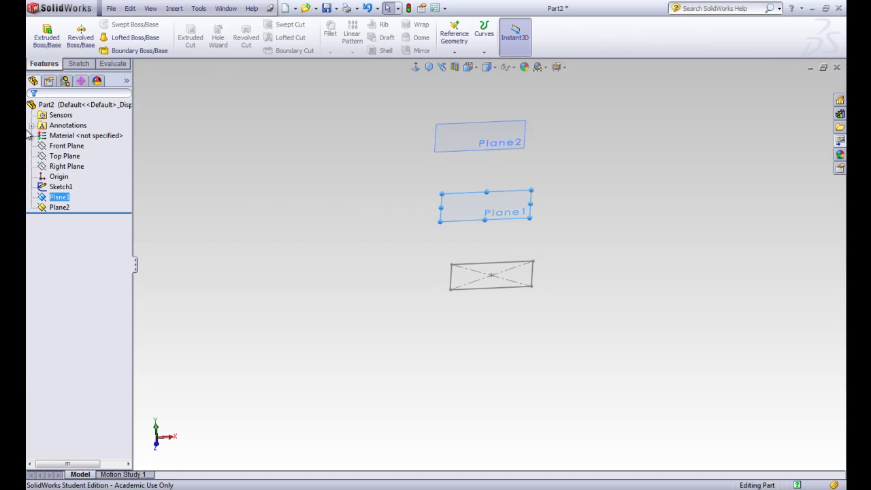
Delete the extra Plane2, keeping only Plane1 at 5 in, and select Plane1
ctrl+click(68, 207)
click(62, 208)
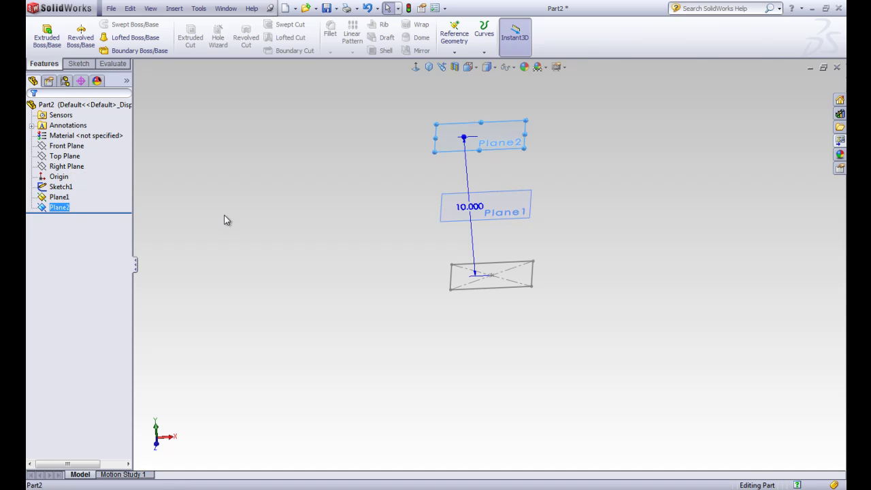
key(Delete)
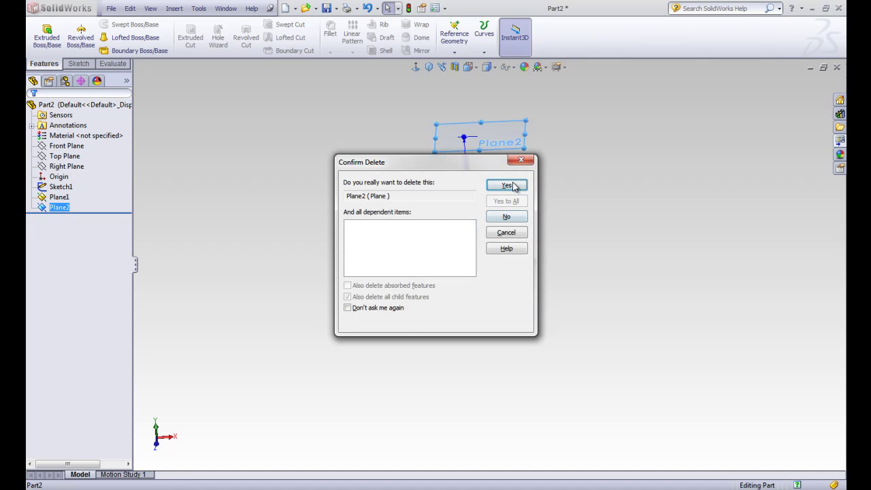
click(506, 186)
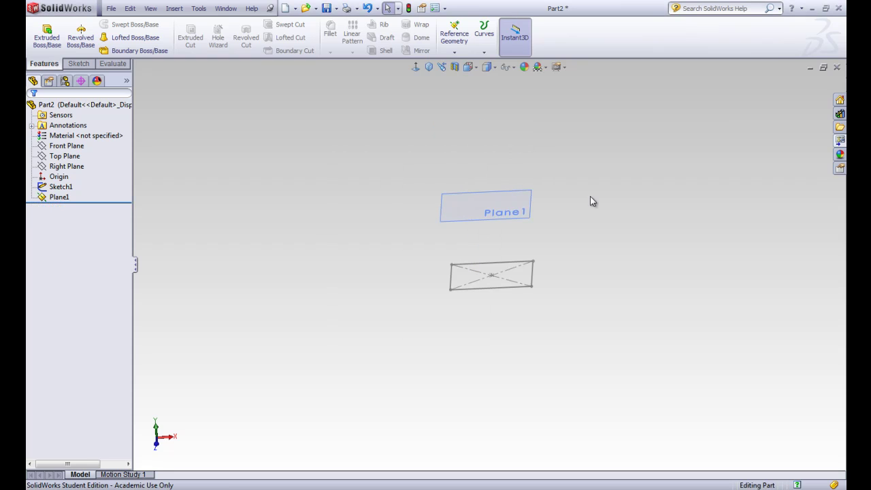
click(481, 204)
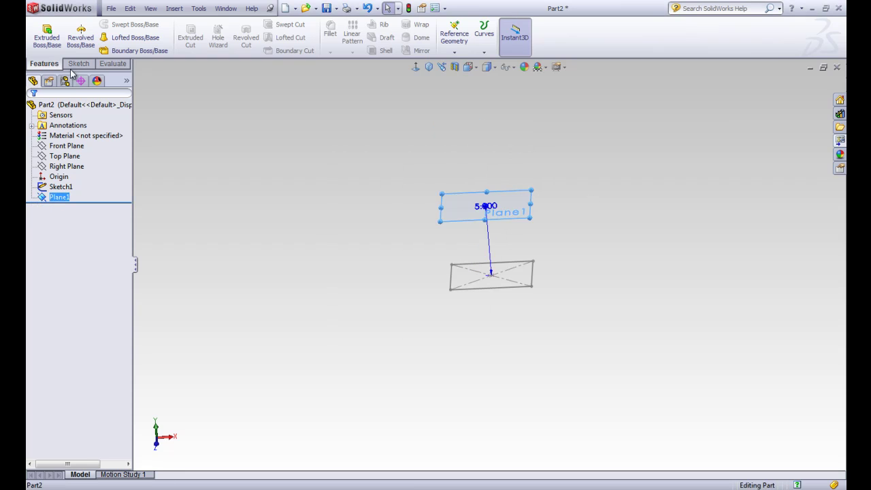
Start a sketch on Plane1 and draw an ellipse centred on the origin
click(86, 65)
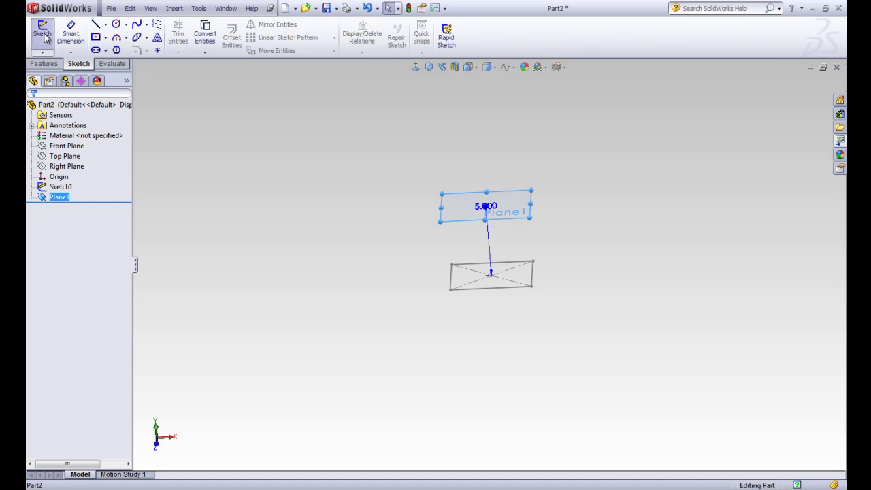
click(43, 36)
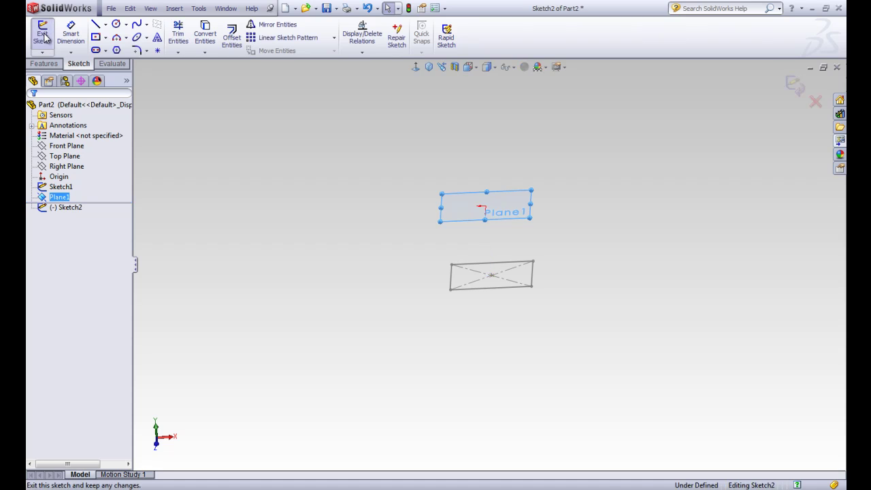
click(414, 68)
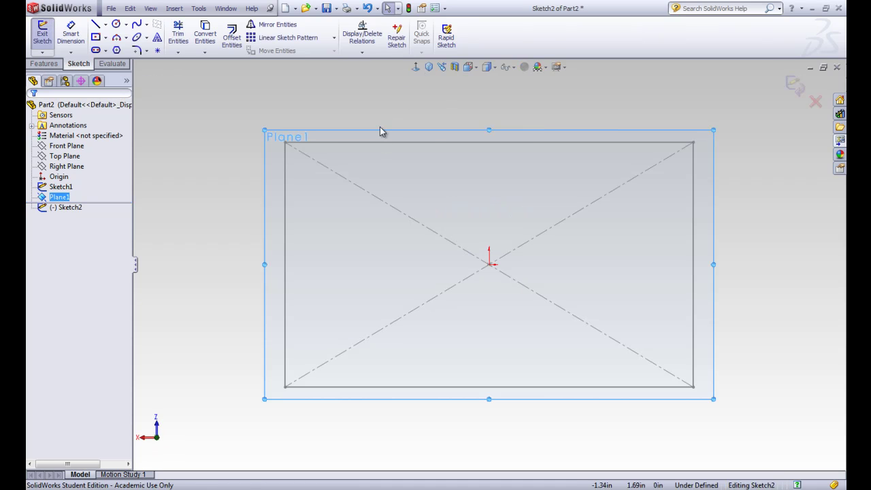
click(138, 39)
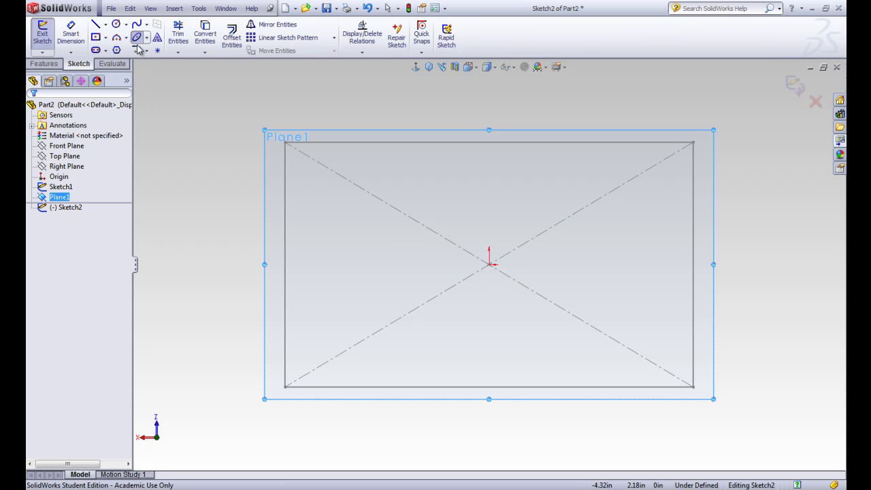
click(489, 265)
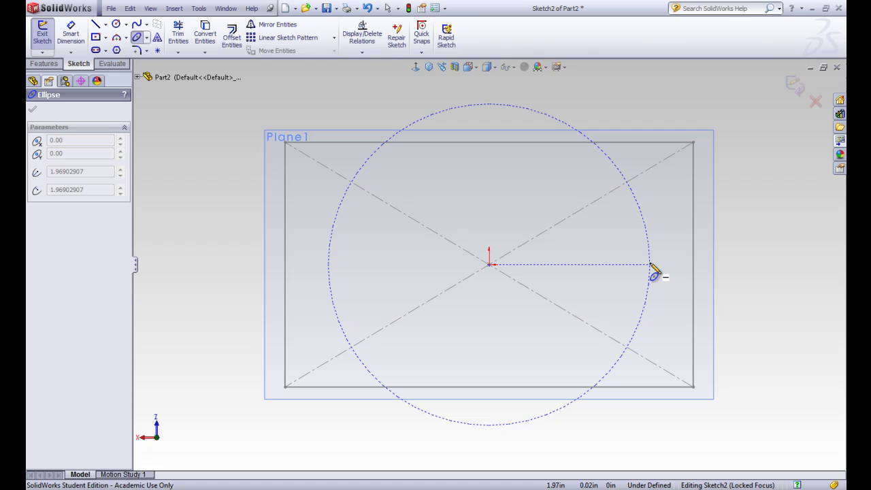
click(650, 265)
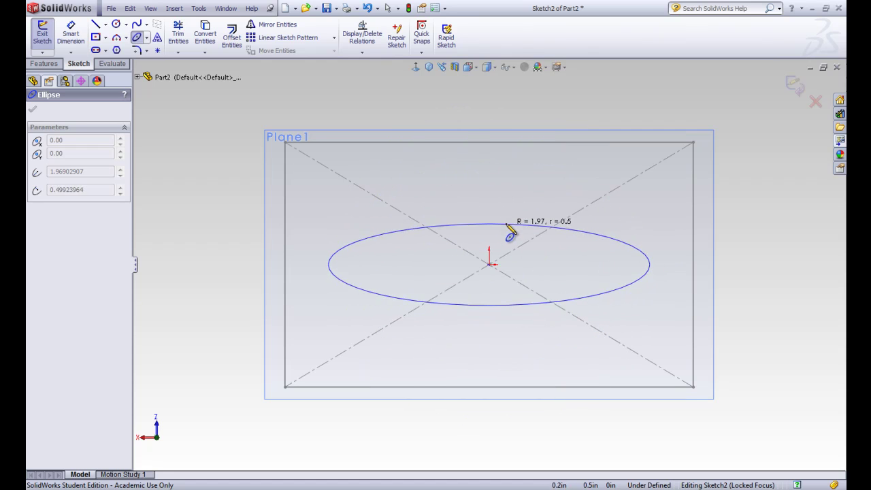
click(505, 213)
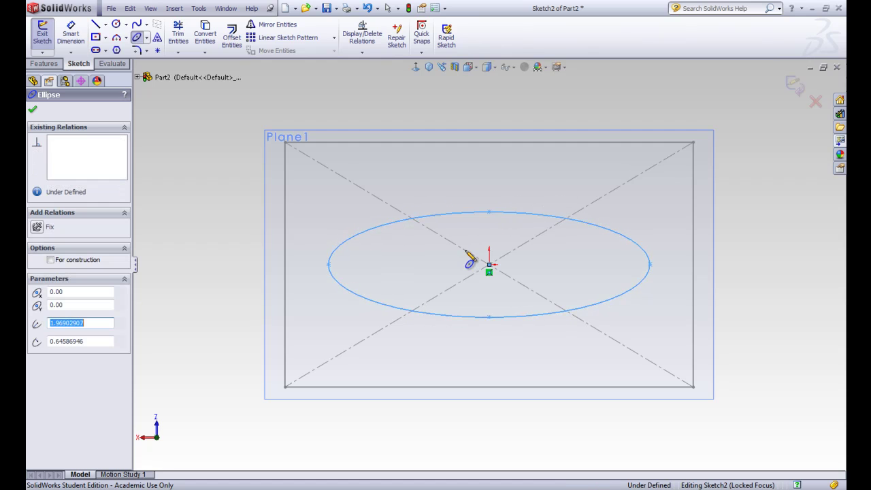
click(33, 112)
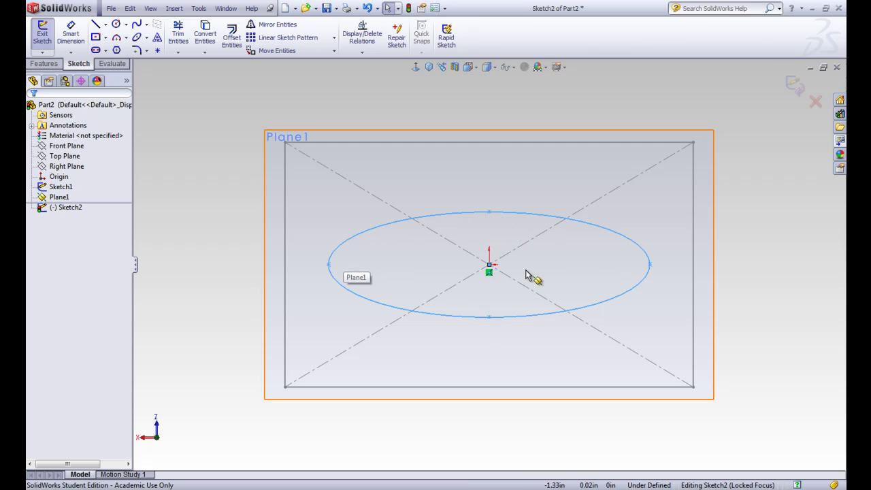
Dimension the ellipse 4 in wide and 2 in tall
click(71, 45)
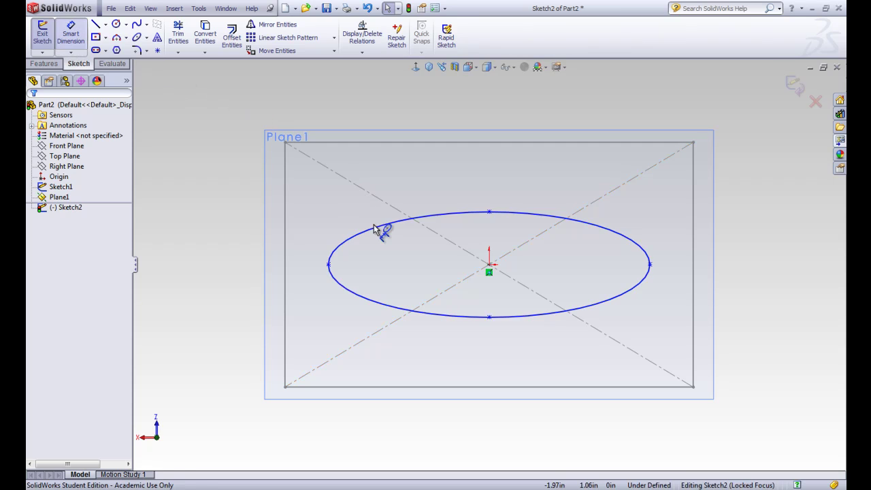
click(330, 265)
click(650, 265)
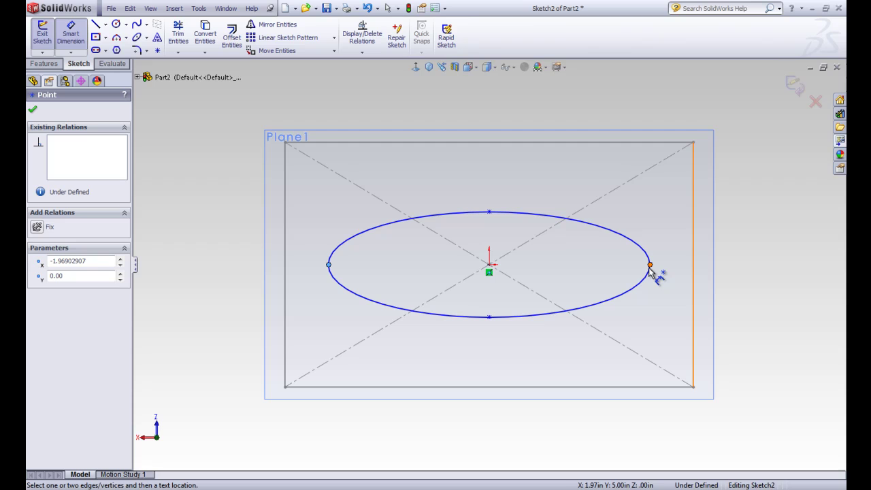
click(490, 349)
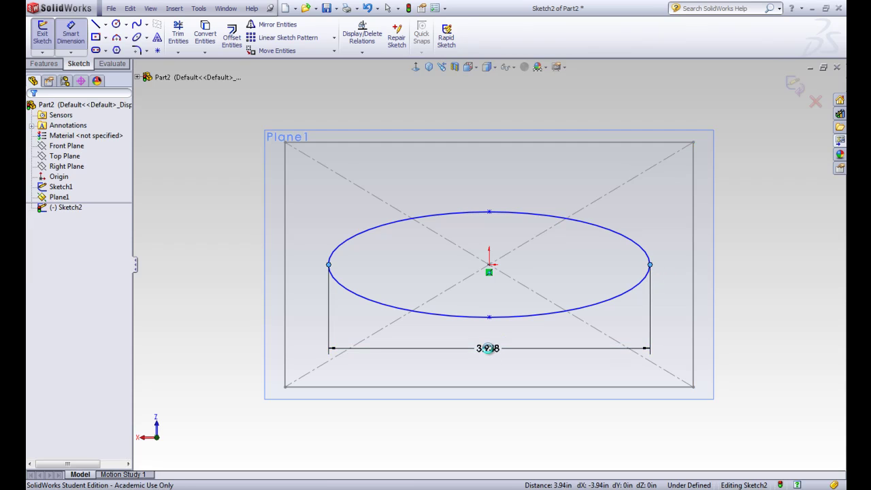
text(4)
key(Return)
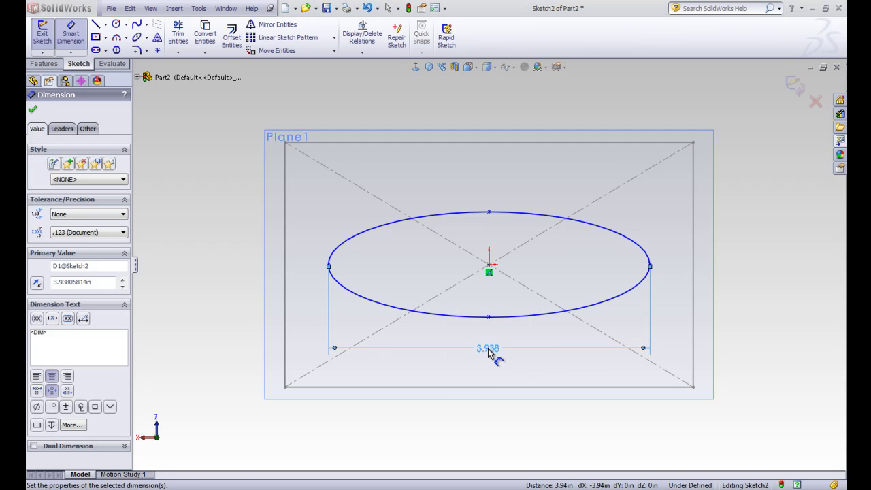
click(489, 212)
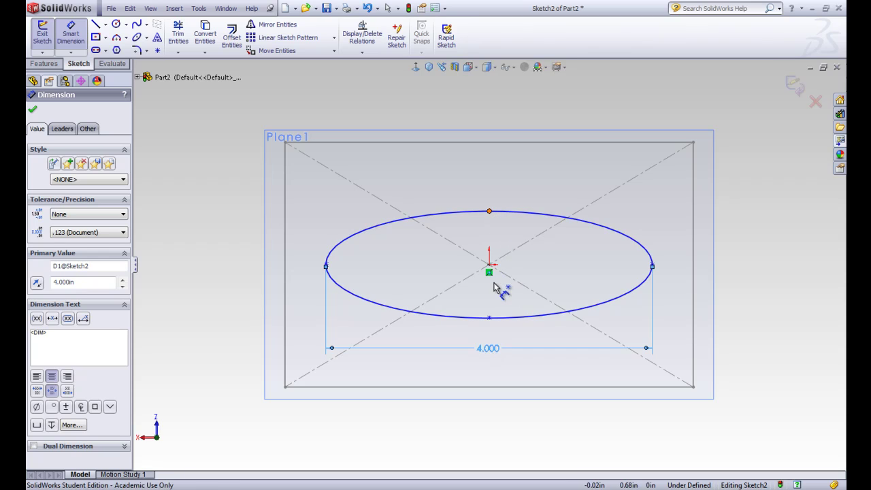
click(488, 318)
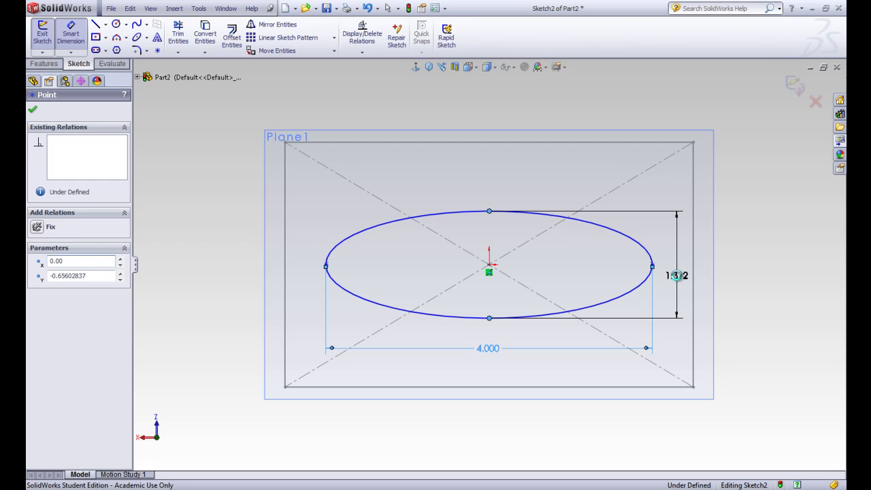
click(678, 276)
text(2)
key(Return)
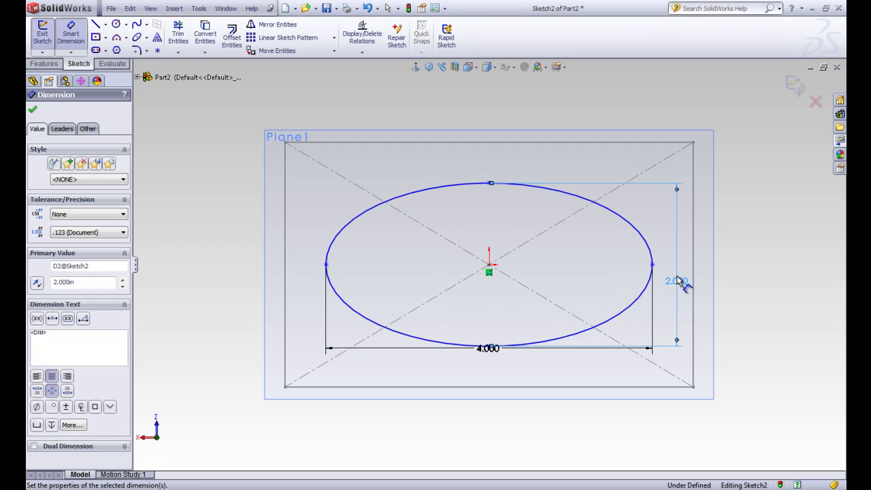
click(31, 111)
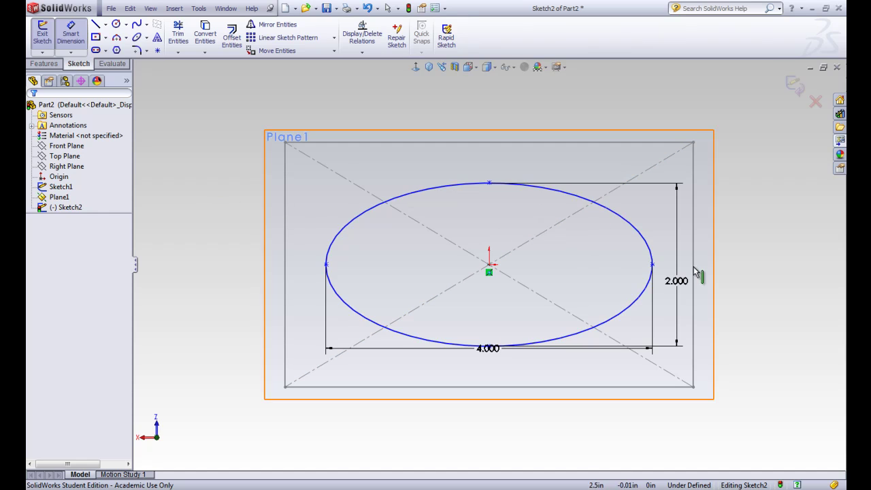
Move the 2.000 dimension further right and pull the ellipse's right end to tilt it
drag(683, 284, 740, 260)
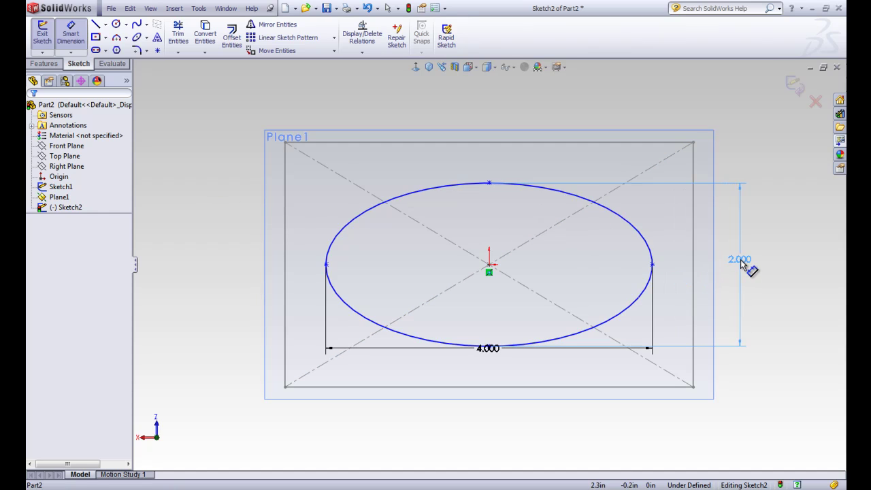
click(732, 395)
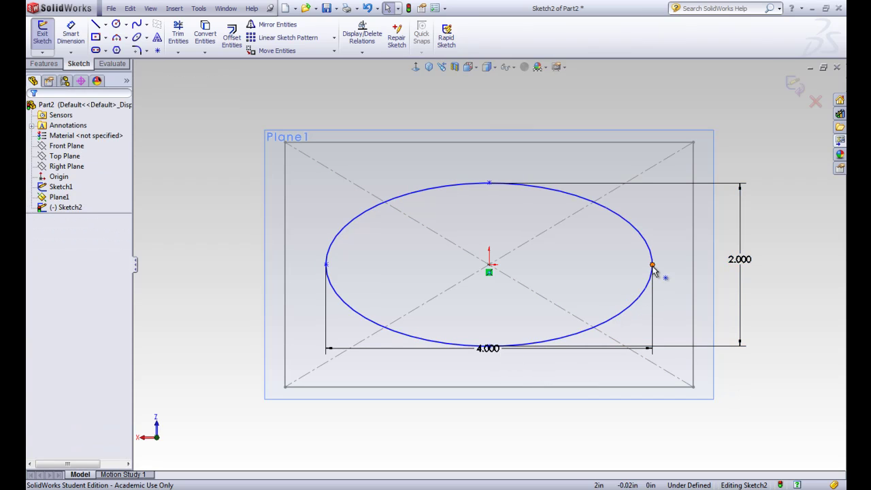
drag(653, 265, 605, 277)
Add a Horizontal relation between the ellipse centre and its right endpoint
click(797, 385)
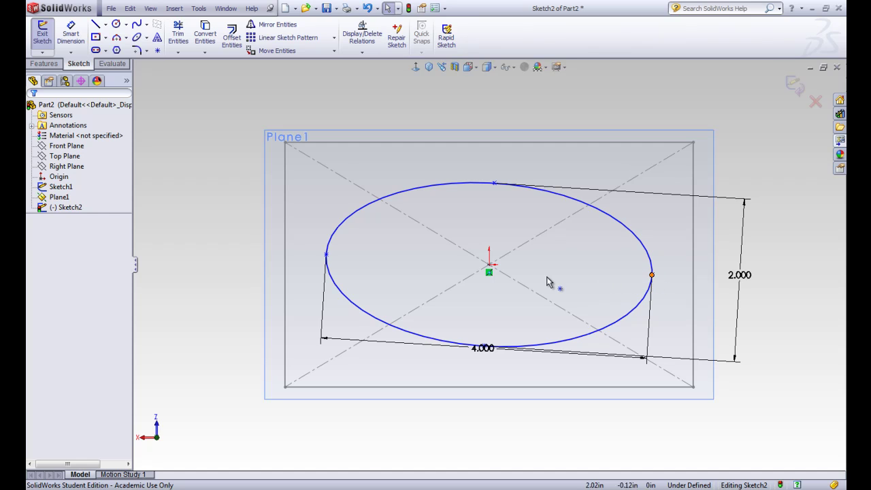
click(491, 272)
click(489, 265)
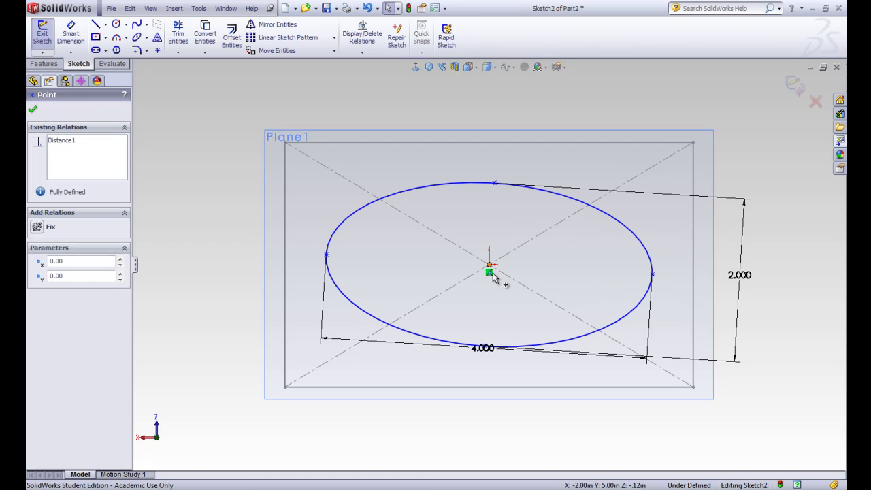
ctrl+click(651, 275)
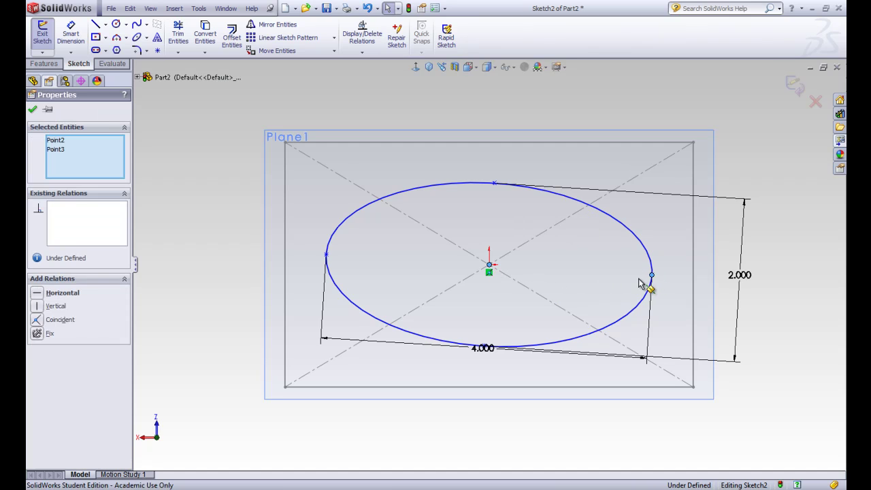
click(37, 294)
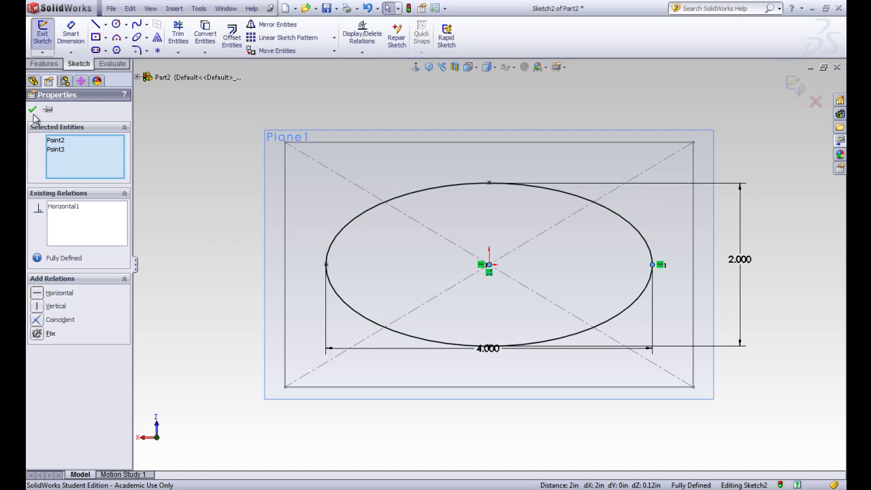
click(32, 111)
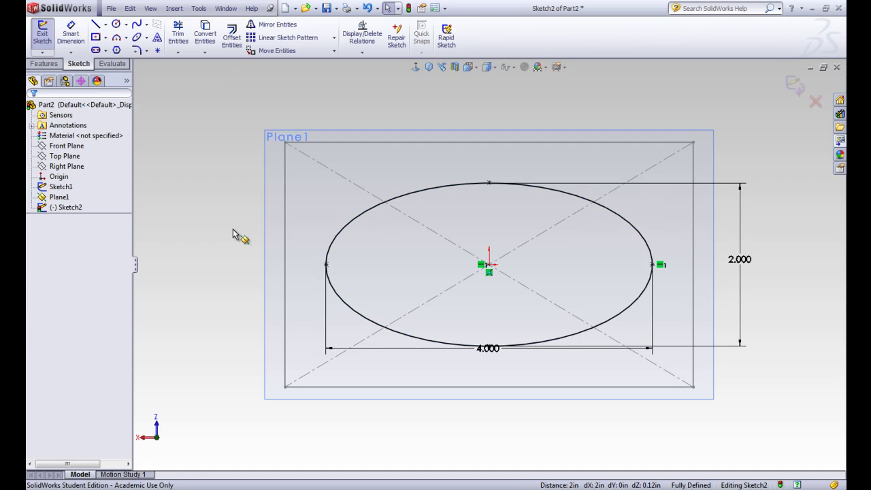
Move the 4.000 width dimension below the ellipse and exit Sketch2
click(491, 350)
drag(489, 369, 491, 373)
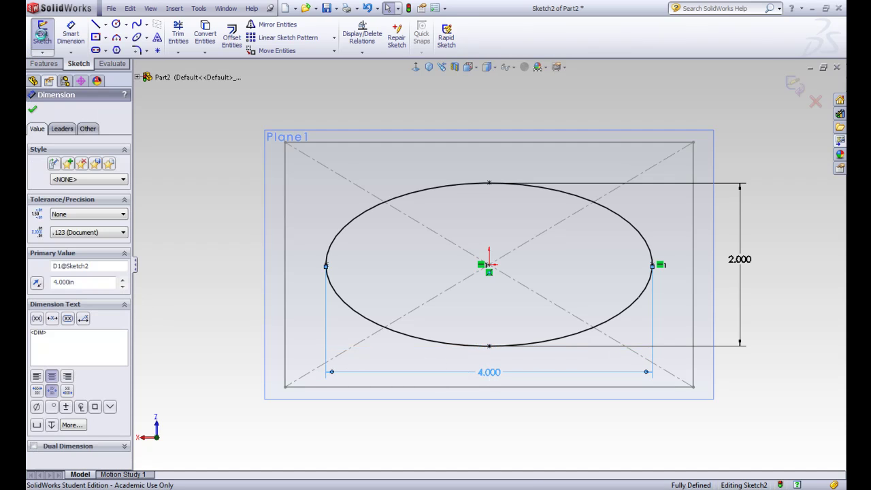
click(42, 37)
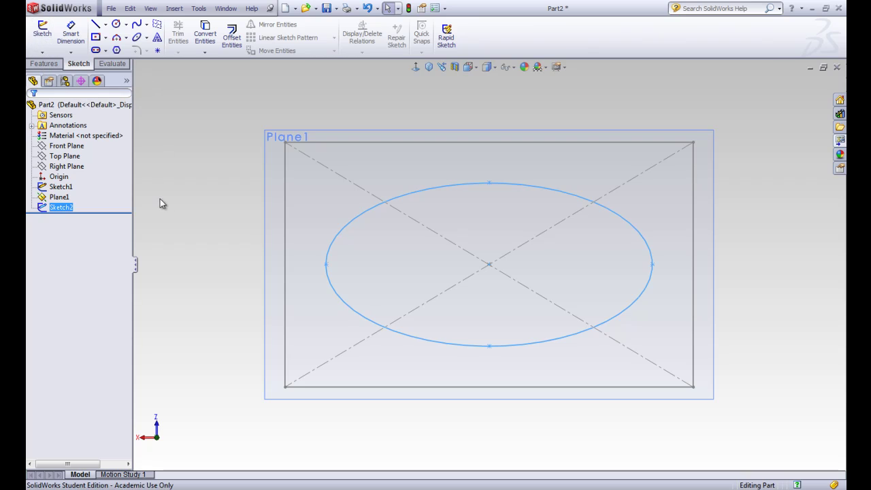
Start a Lofted Boss/Base with the rectangle Sketch1 as the first profile
middle_drag(451, 284, 482, 210)
scroll(483, 210, up, 4)
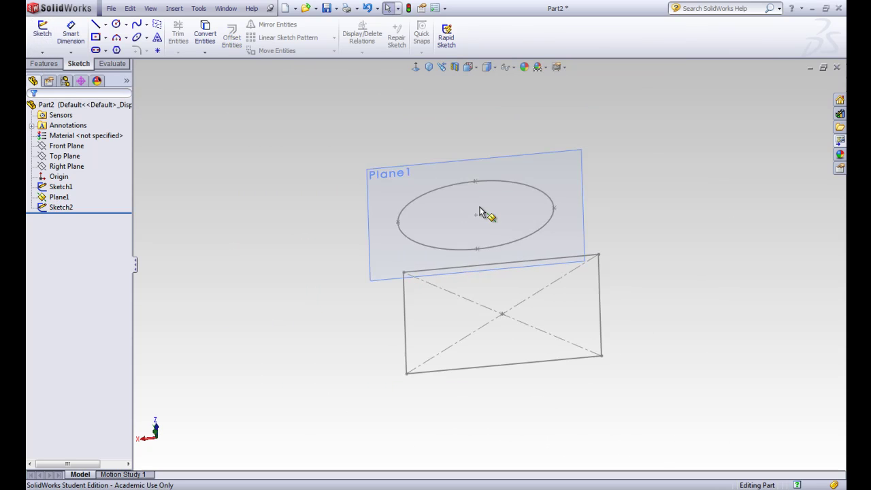
click(44, 63)
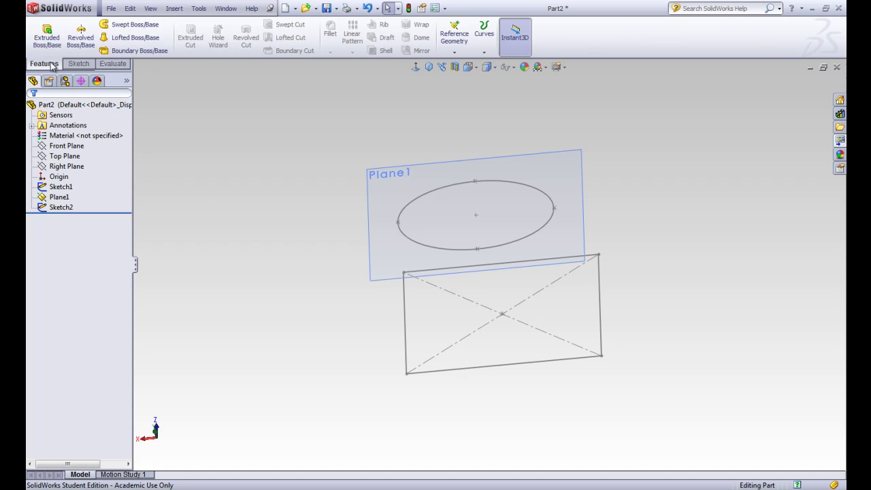
click(117, 39)
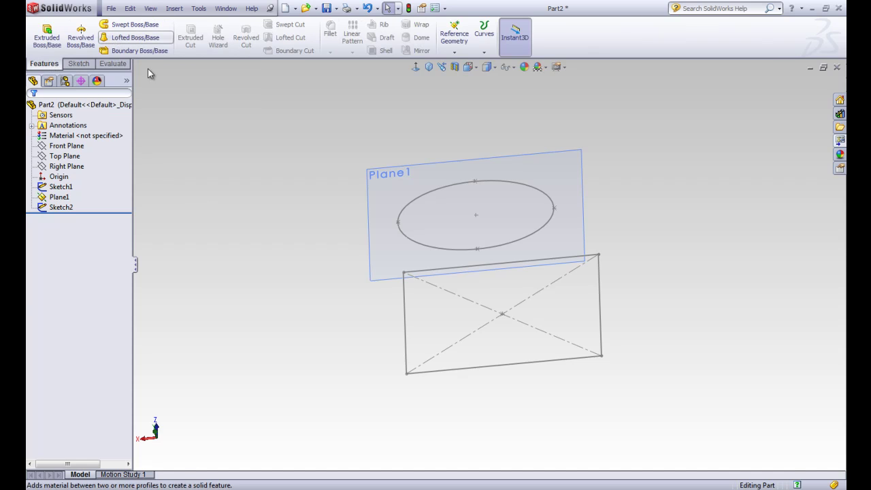
click(406, 375)
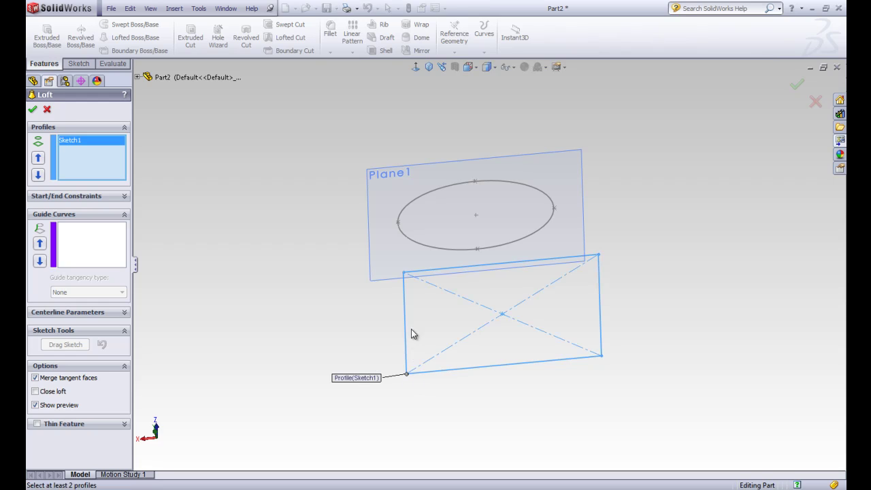
Add the ellipse Sketch2 as the second loft profile
click(411, 240)
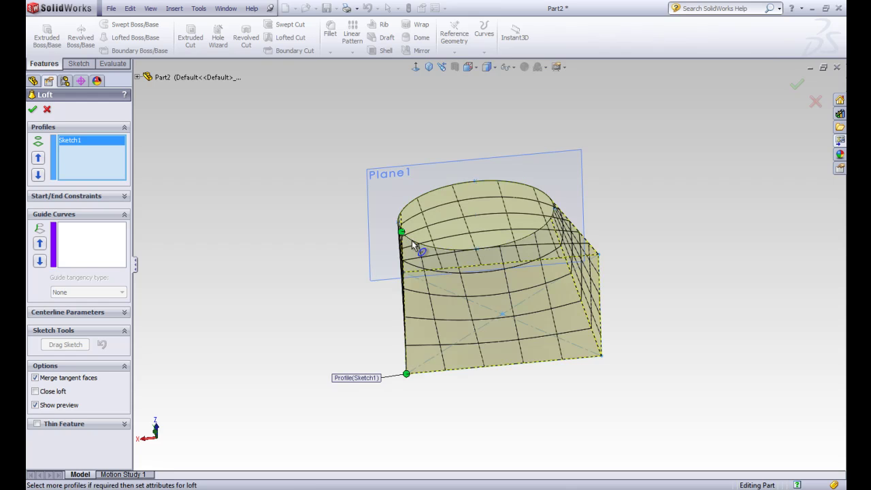
scroll(394, 246, up, 2)
scroll(408, 252, down, 5)
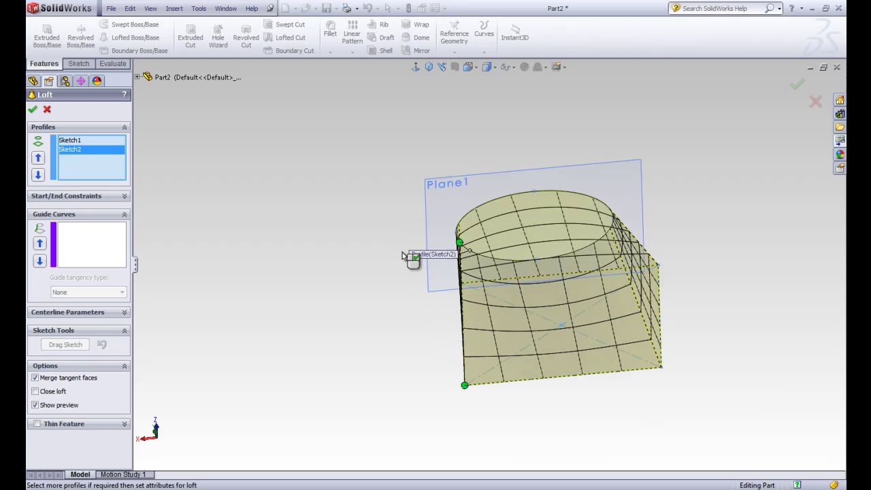
mouse_move(416, 285)
middle_down()
mouse_move(446, 270)
mouse_move(424, 275)
middle_up()
Align the ellipse's loft start point with the rectangle corner to remove the twist
mouse_move(520, 223)
mouse_down()
mouse_move(550, 244)
mouse_move(544, 253)
mouse_move(589, 250)
mouse_up()
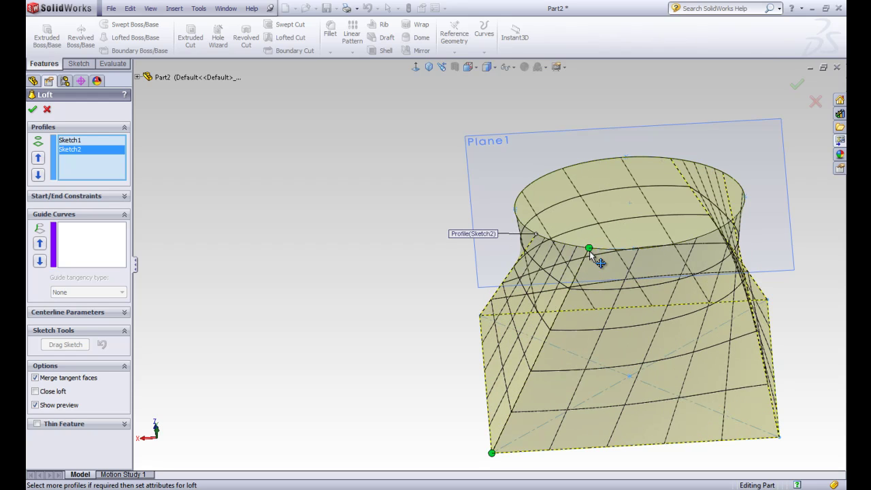
drag(643, 254, 648, 250)
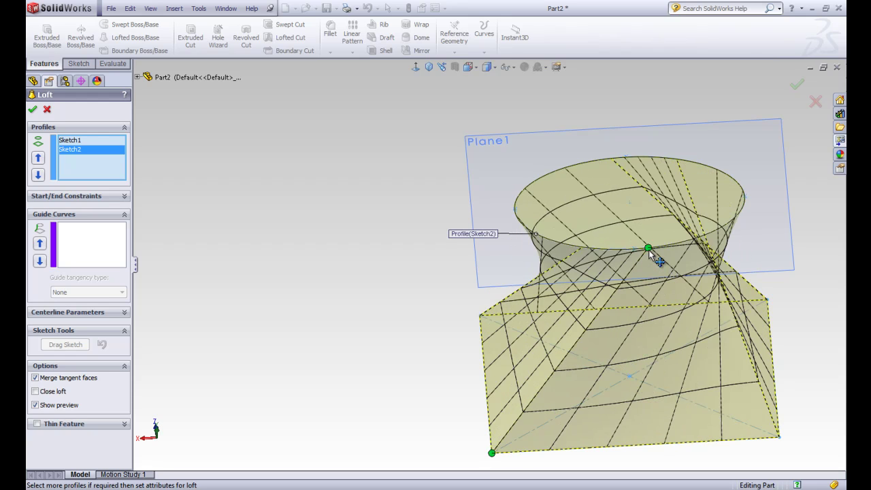
drag(721, 230, 723, 233)
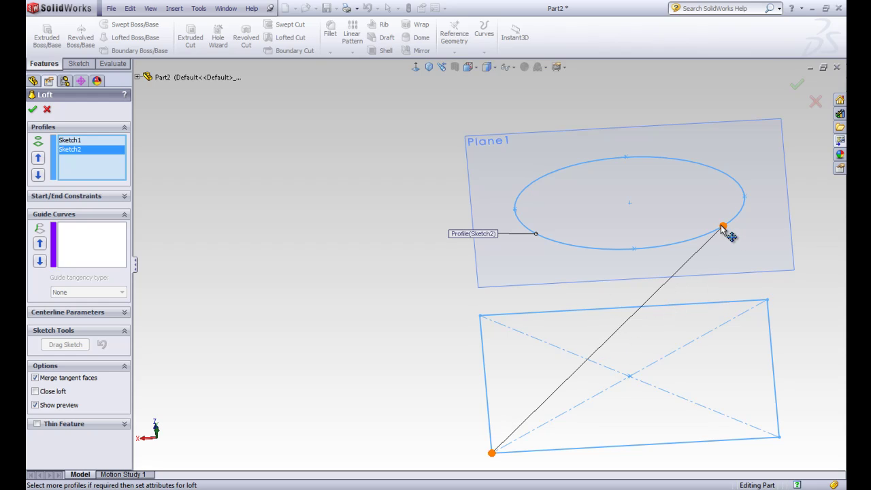
mouse_move(722, 227)
mouse_down()
mouse_move(746, 198)
mouse_move(695, 168)
mouse_move(599, 161)
mouse_up()
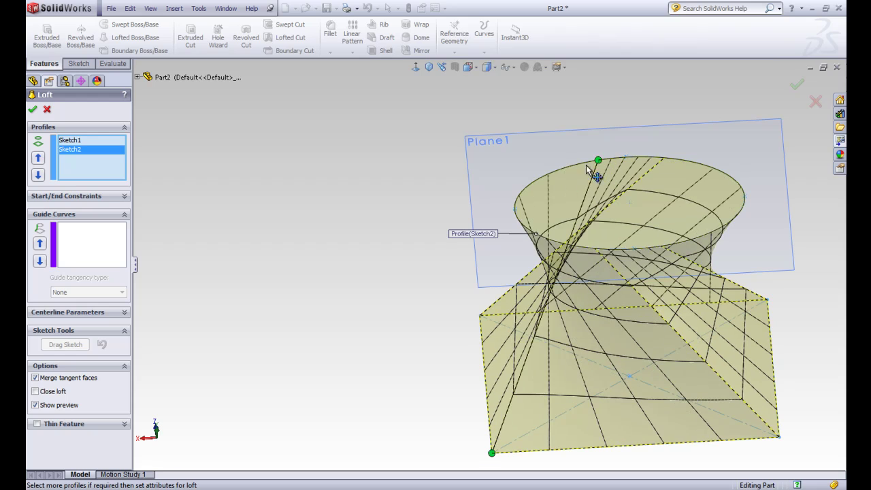
drag(536, 236, 533, 233)
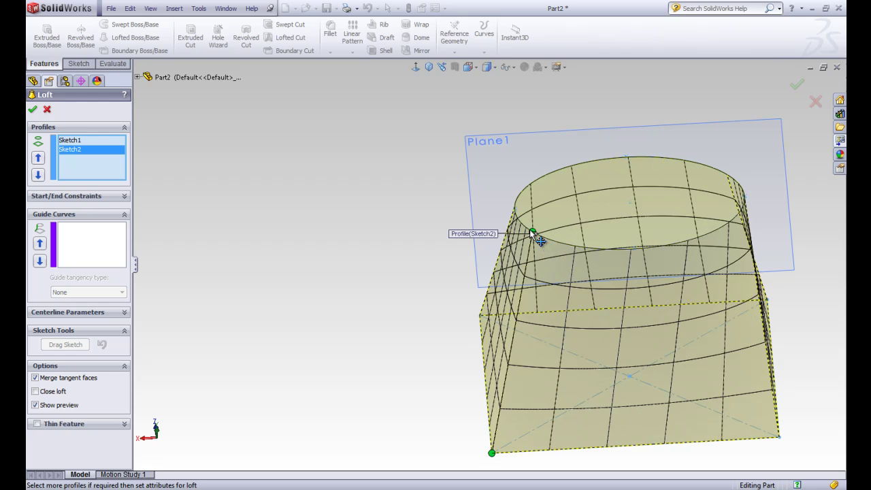
drag(532, 232, 528, 230)
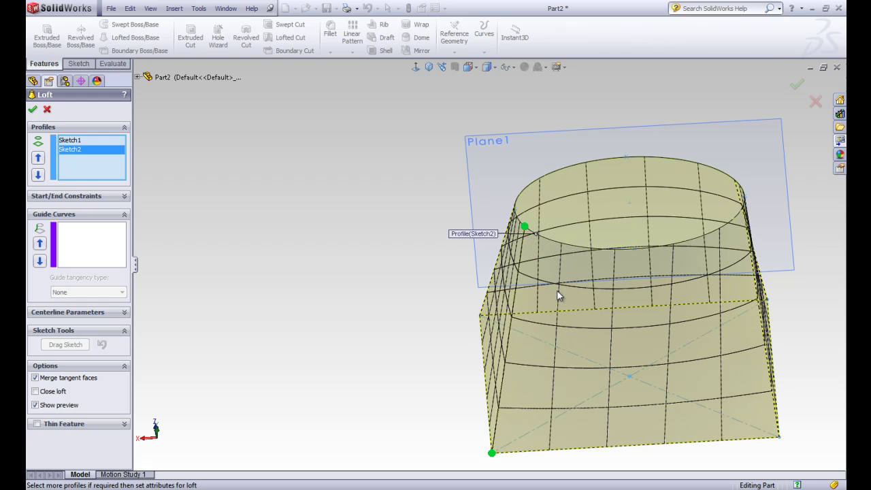
middle_drag(557, 292, 553, 241)
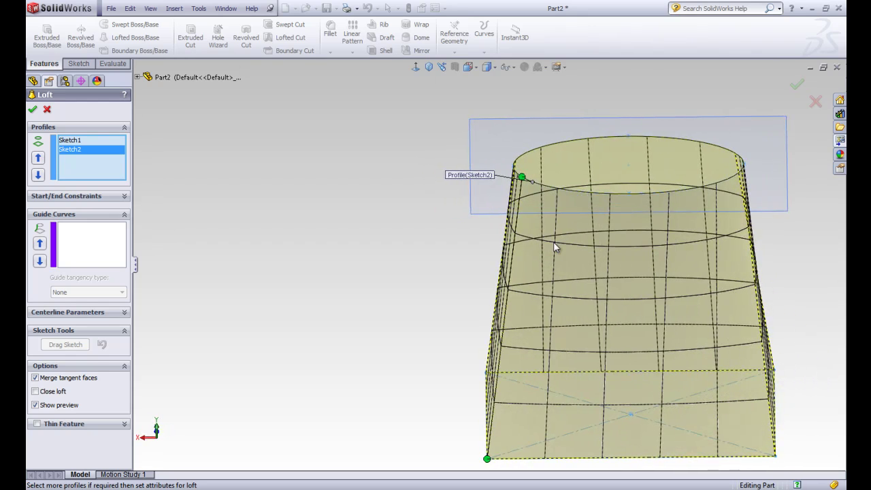
scroll(553, 245, up, 4)
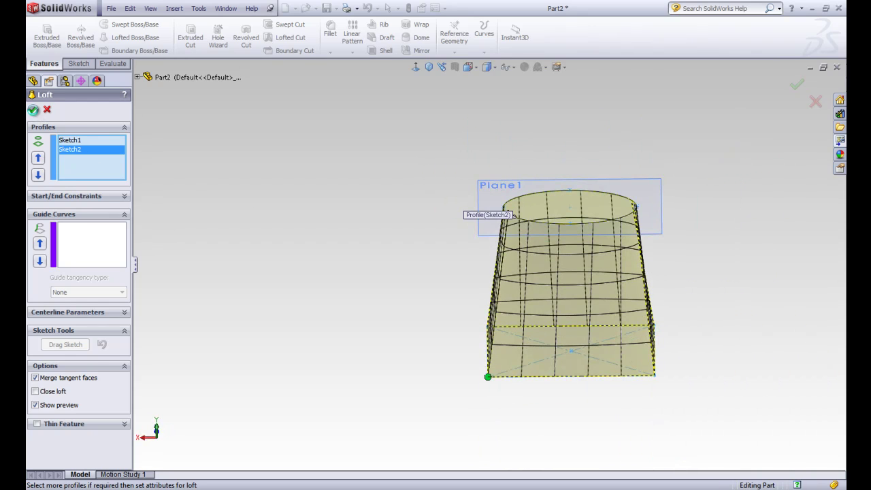
right_click(416, 293)
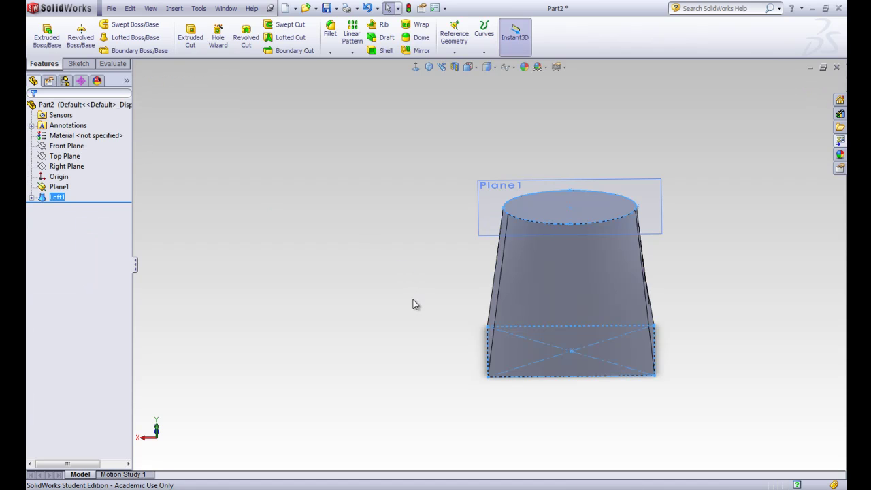
scroll(561, 313, up, 3)
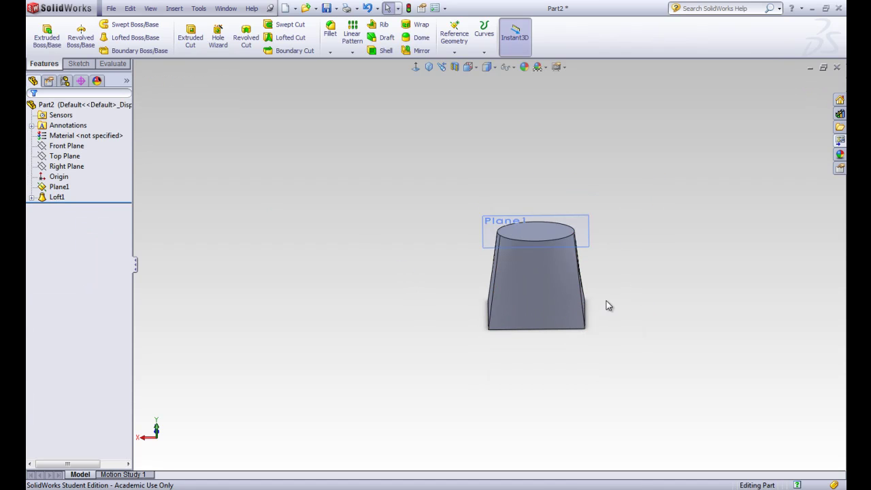
scroll(605, 306, down, 3)
scroll(537, 231, up, 4)
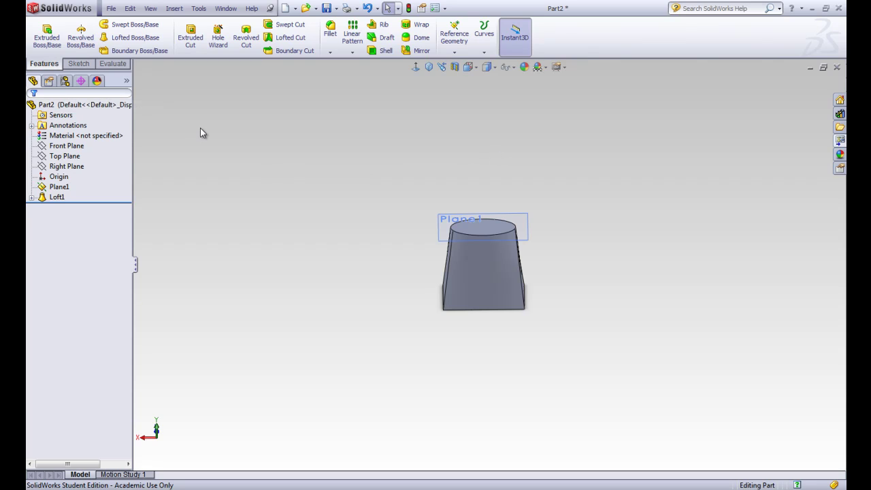
click(54, 202)
click(454, 47)
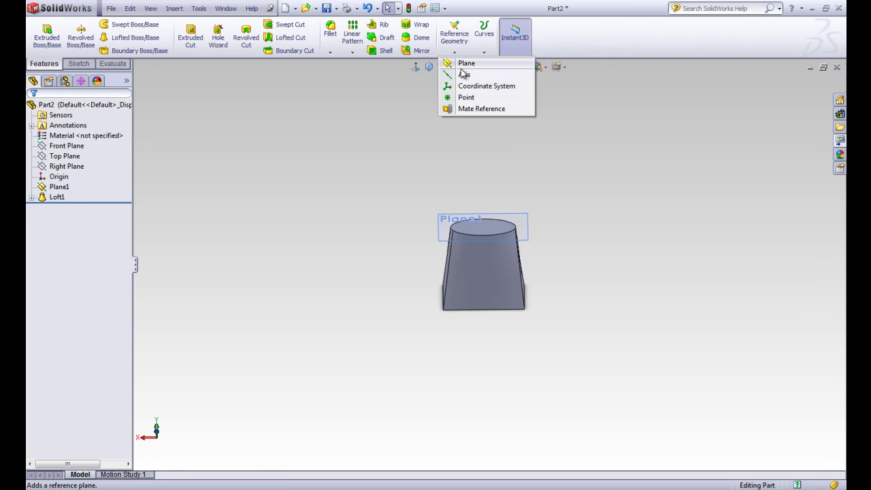
Create Plane3 offset 4.00 in from Plane1
click(463, 63)
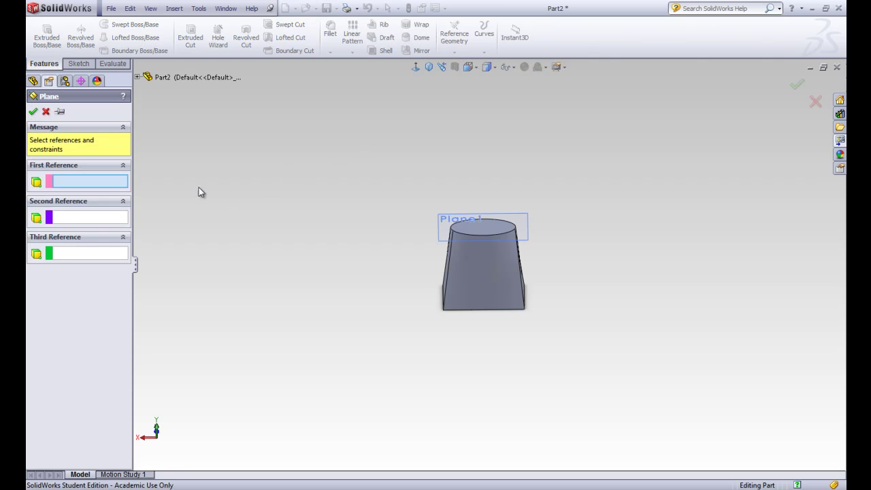
click(446, 228)
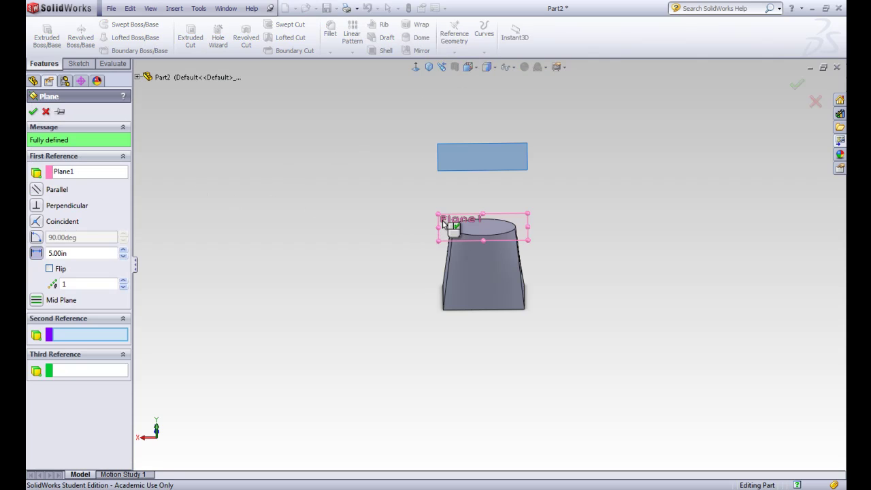
double_click(71, 253)
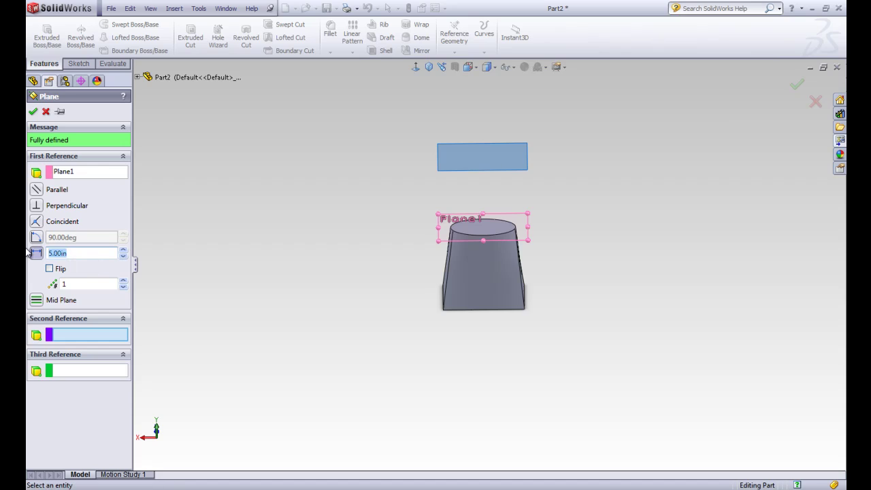
text(4)
key(Return)
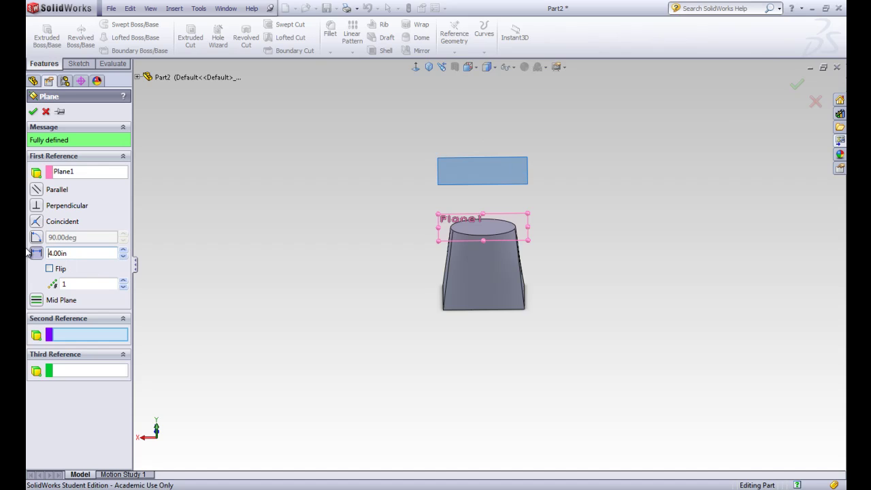
click(33, 112)
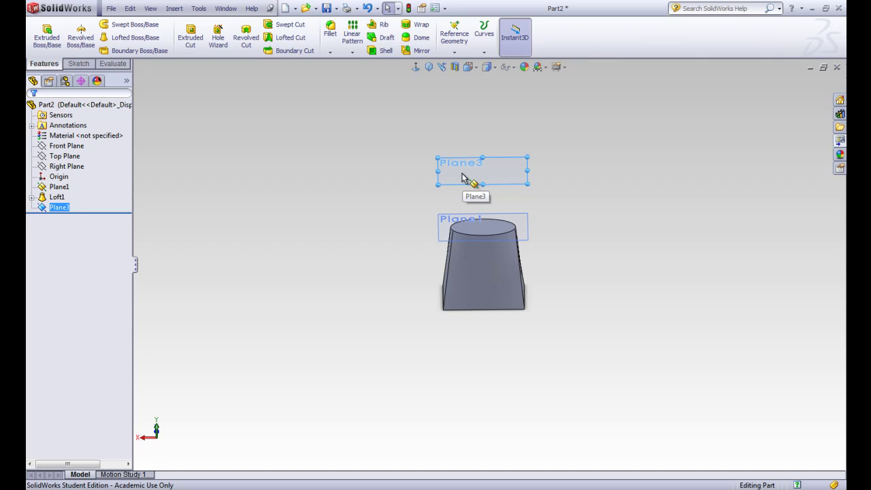
Select Plane3 as the plane to sketch on
click(355, 191)
click(460, 182)
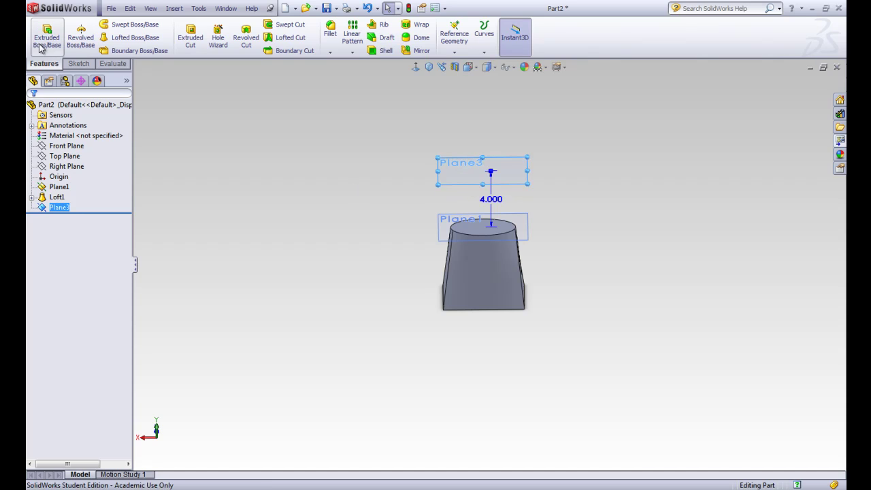
click(78, 63)
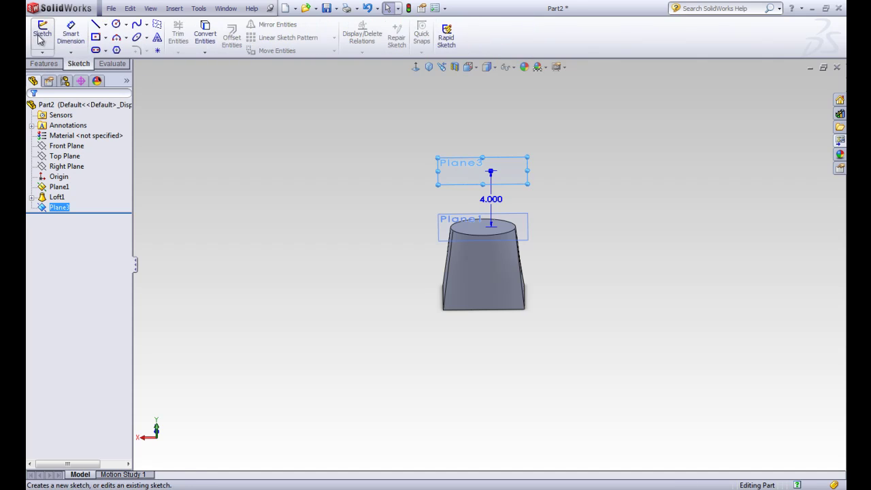
Start a sketch on Plane3, view it normal, and draw a circle centred at the origin
click(42, 34)
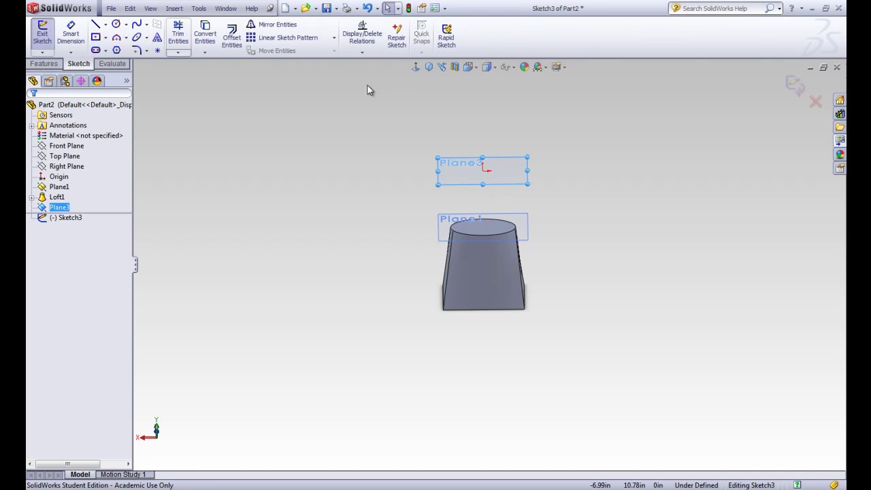
click(416, 67)
click(116, 24)
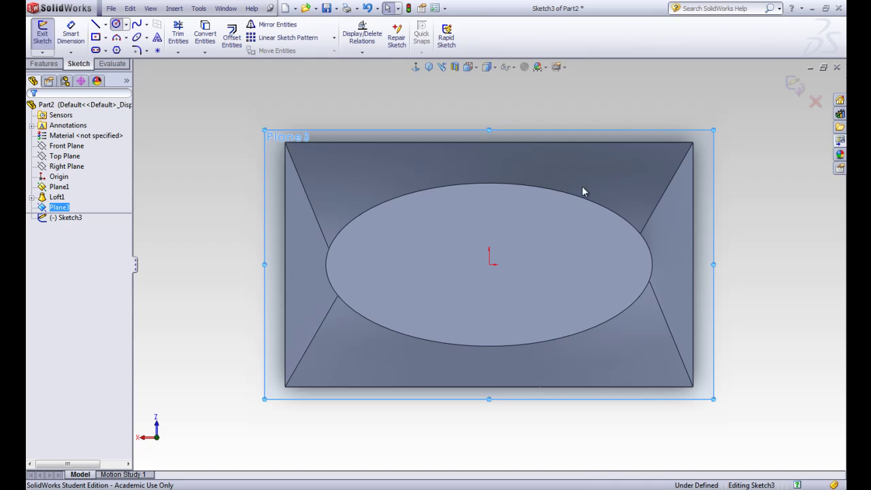
click(490, 264)
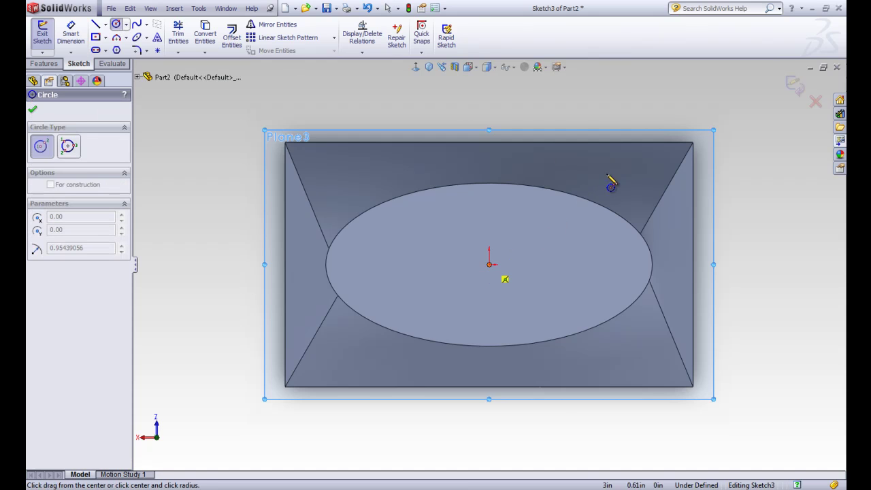
click(714, 125)
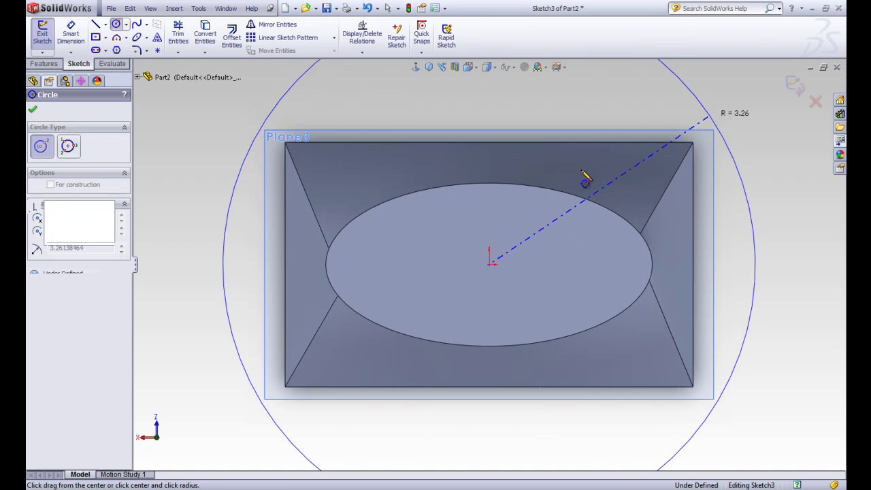
Dimension the circle to a 7 in diameter, exit Sketch3, and tilt the view
click(33, 111)
click(71, 34)
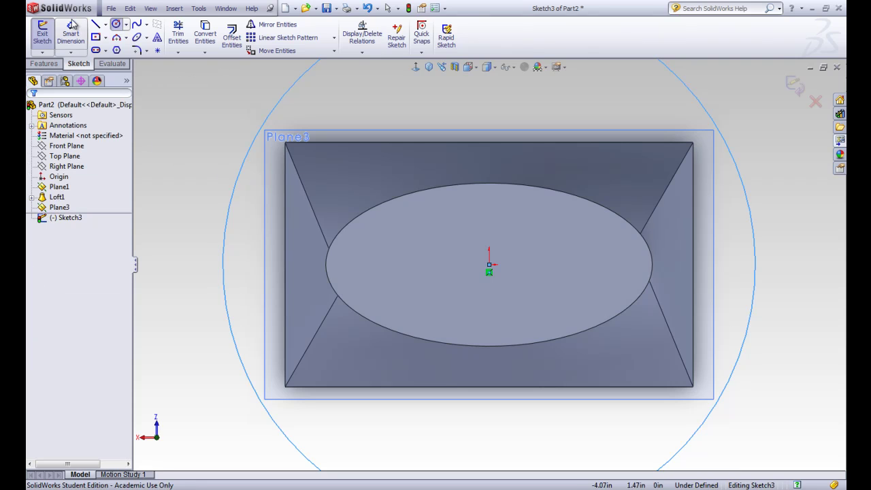
click(747, 197)
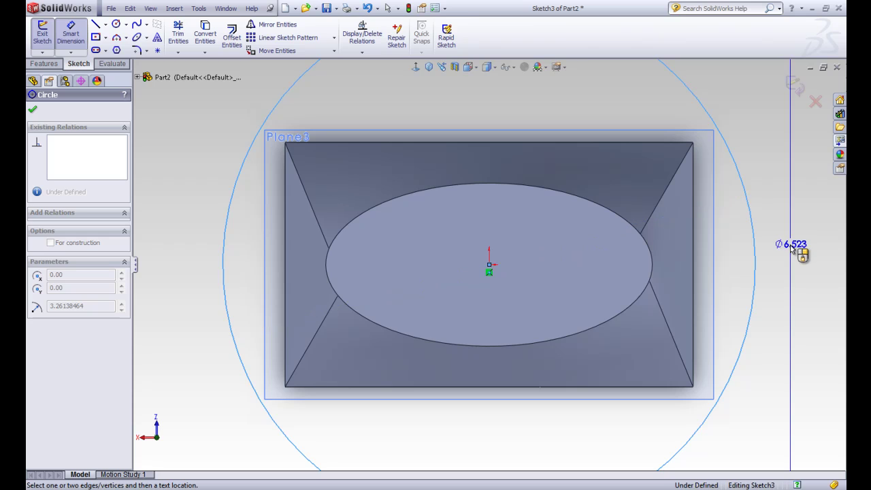
click(790, 245)
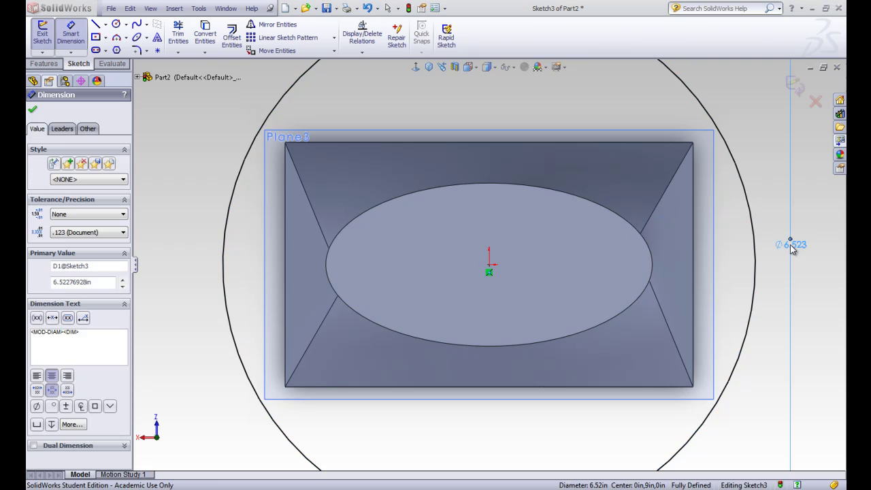
text(7)
key(Return)
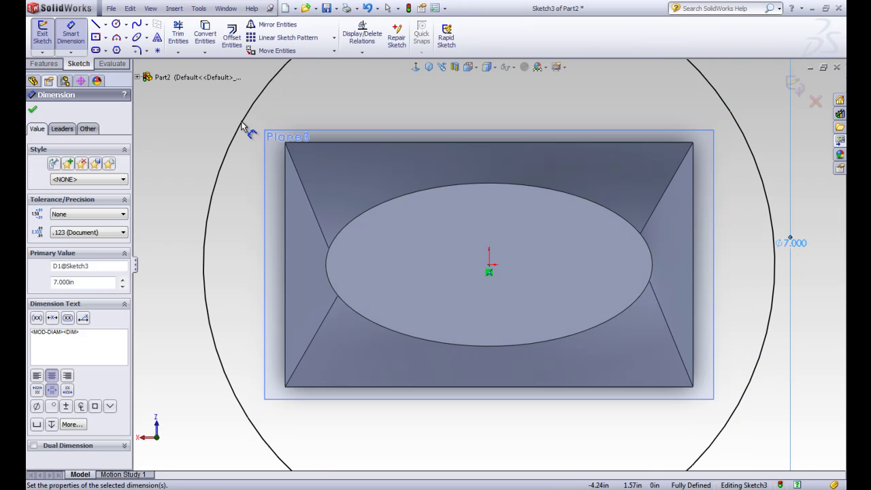
key(f)
click(32, 114)
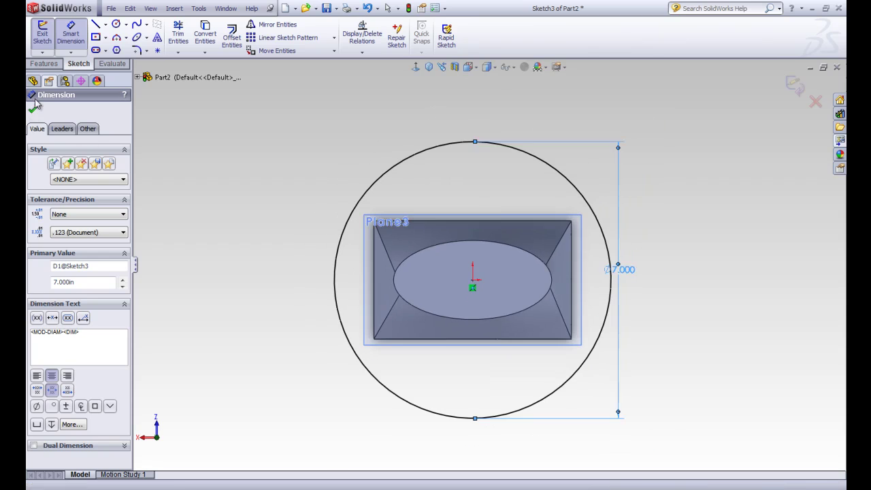
click(42, 33)
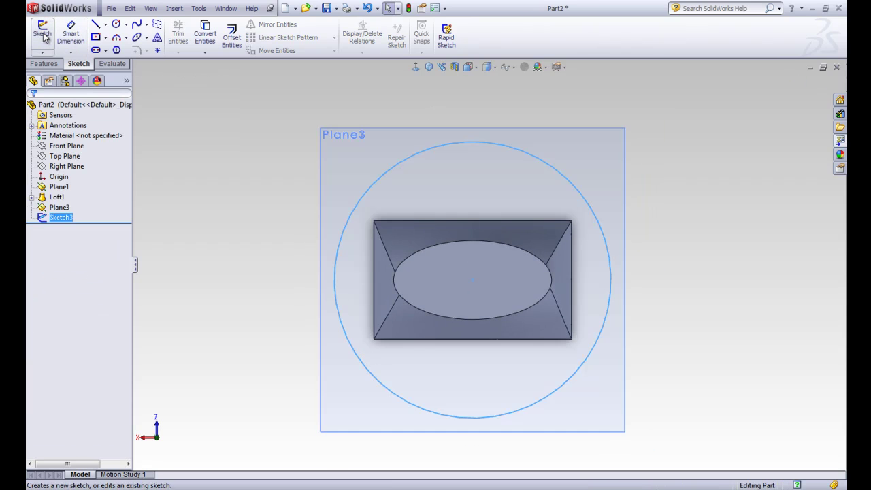
middle_drag(560, 372, 572, 242)
middle_drag(500, 204, 501, 167)
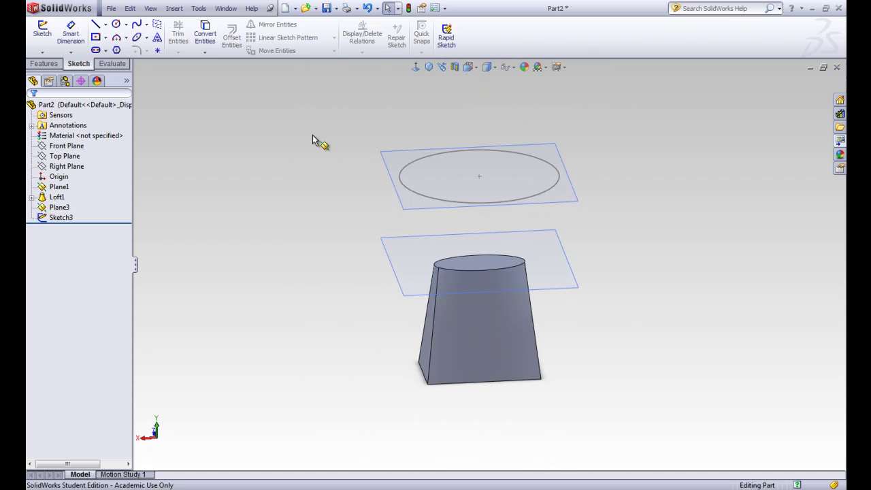
Start a second loft with the top edge and Sketch3 circle, then remove the edge profile
click(43, 64)
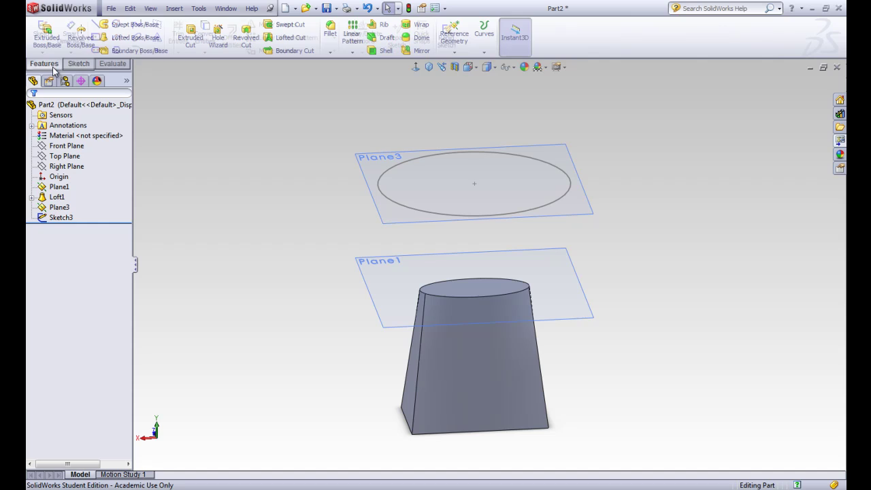
click(132, 38)
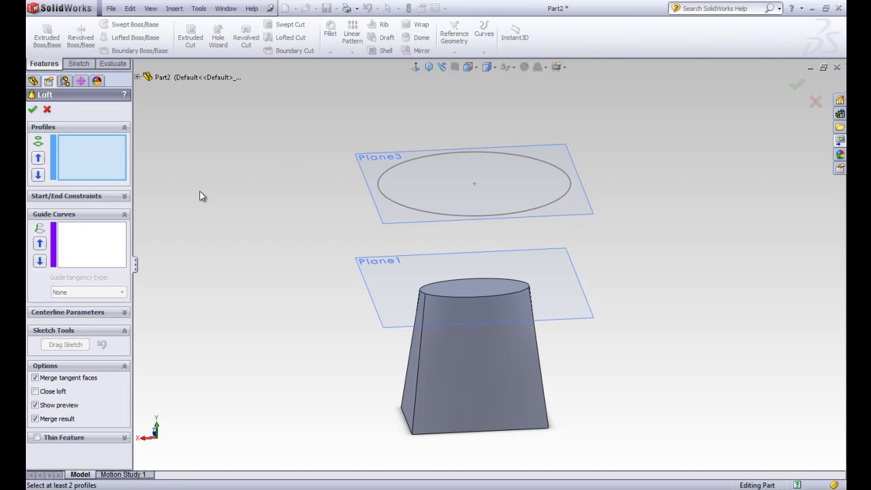
click(440, 294)
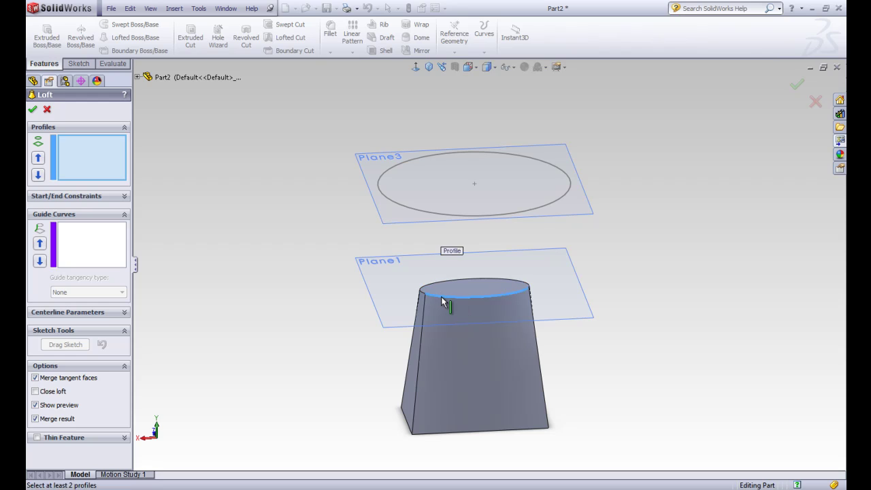
click(450, 215)
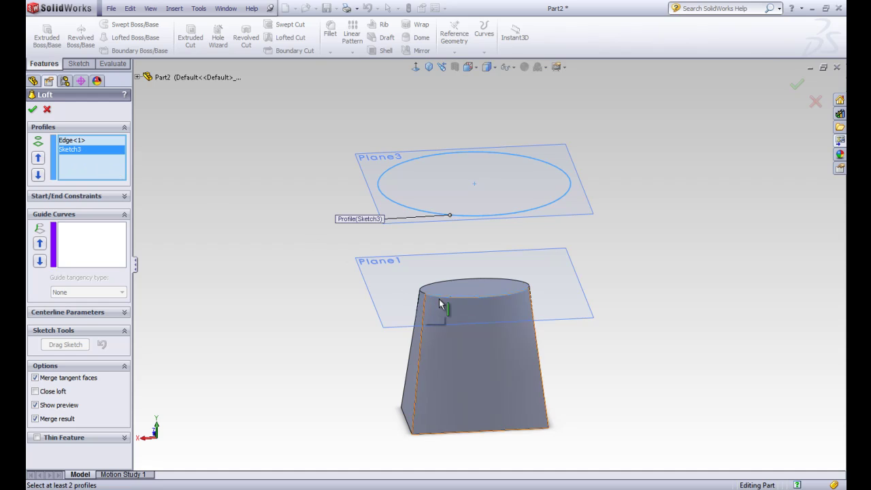
click(74, 141)
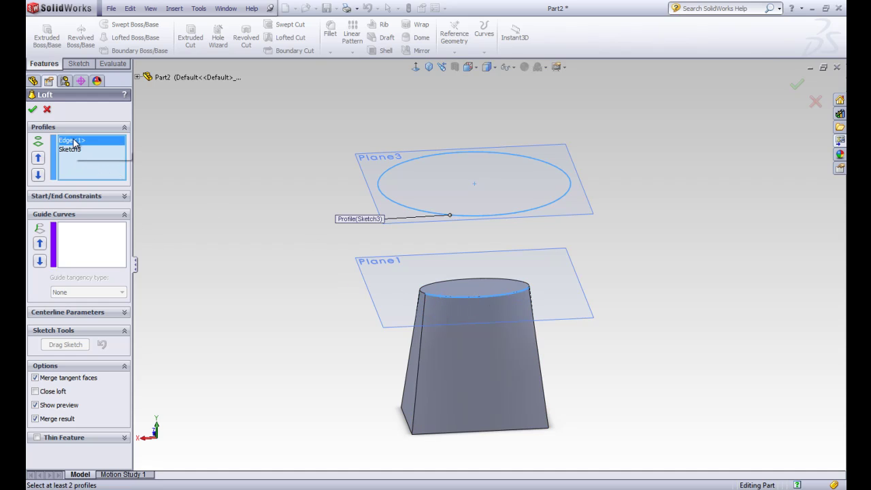
right_click(74, 142)
click(102, 158)
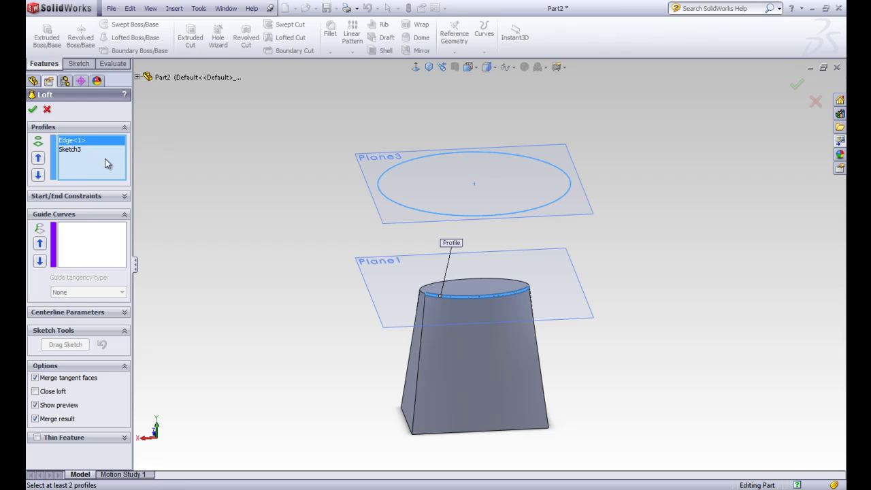
Use Loft1's top face as the profile, untwist the connectors, and create Loft2
click(445, 294)
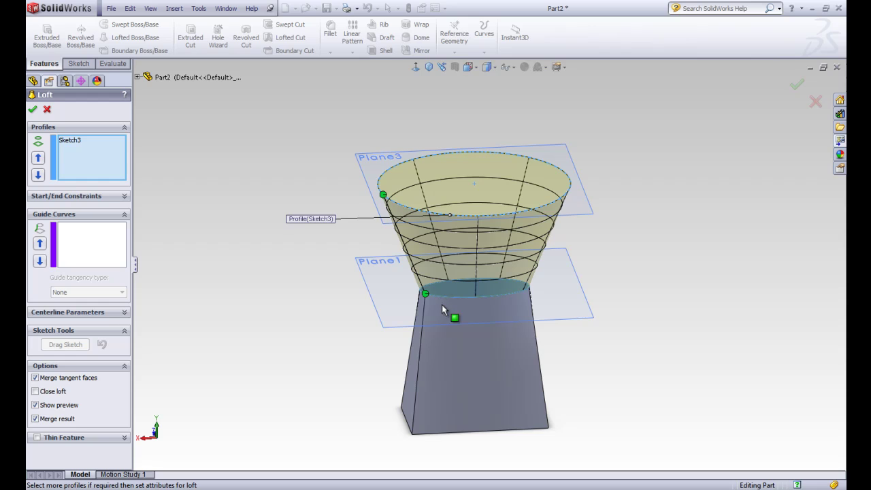
scroll(435, 301, down, 5)
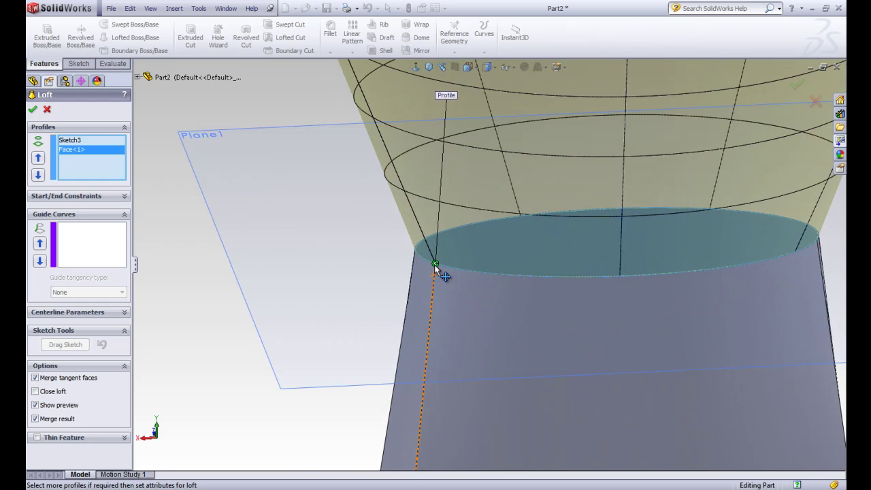
scroll(443, 273, up, 4)
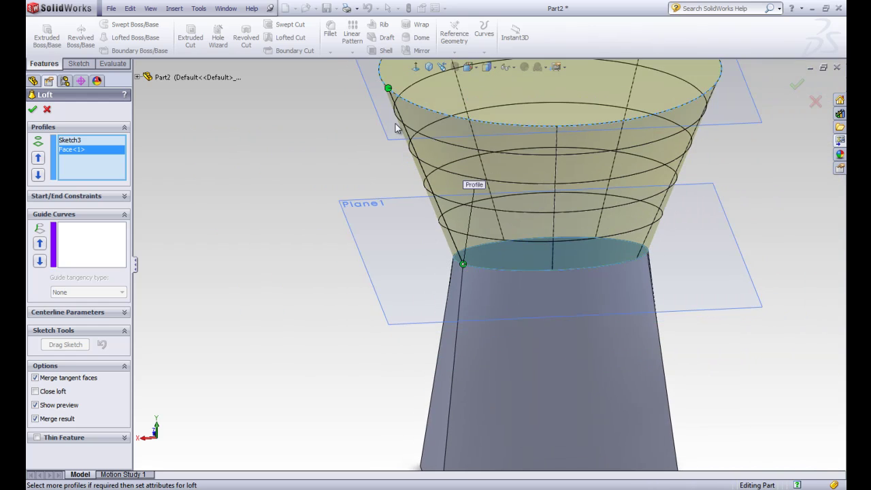
scroll(396, 127, up, 3)
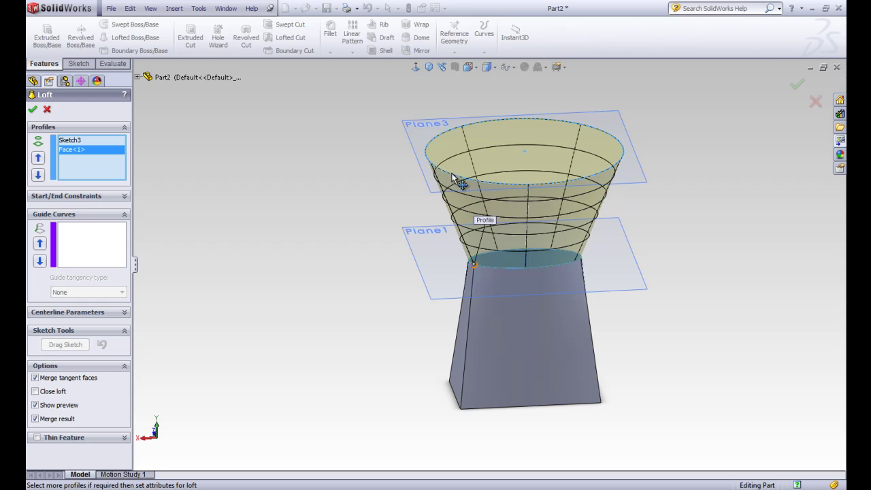
drag(468, 182, 453, 175)
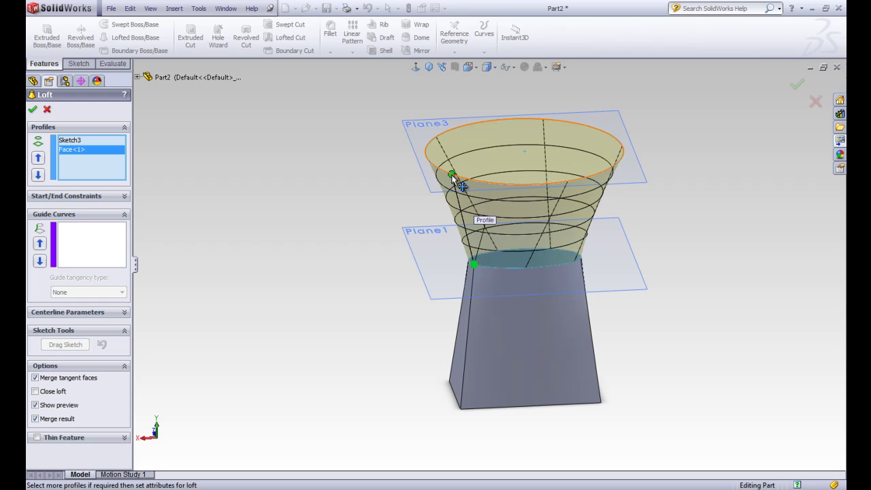
drag(425, 170, 427, 157)
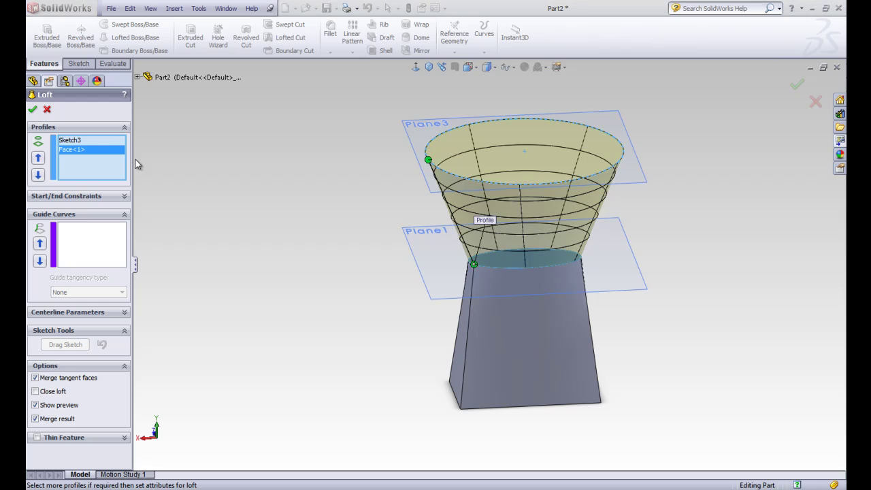
click(33, 110)
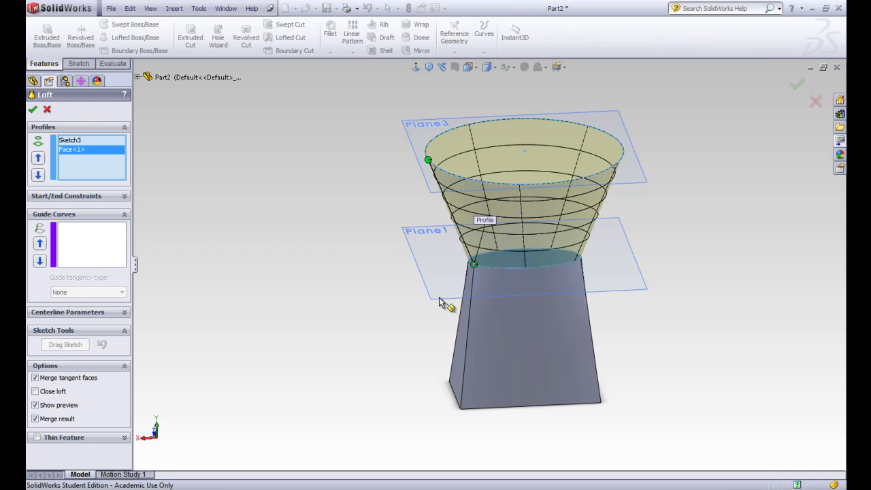
middle_drag(391, 305, 448, 278)
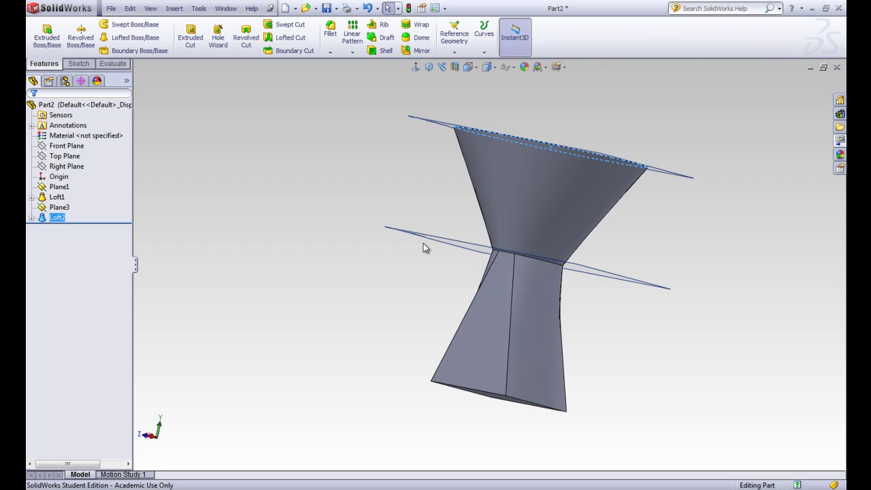
Delete Loft2 from the feature tree and confirm the deletion
middle_drag(395, 246, 367, 268)
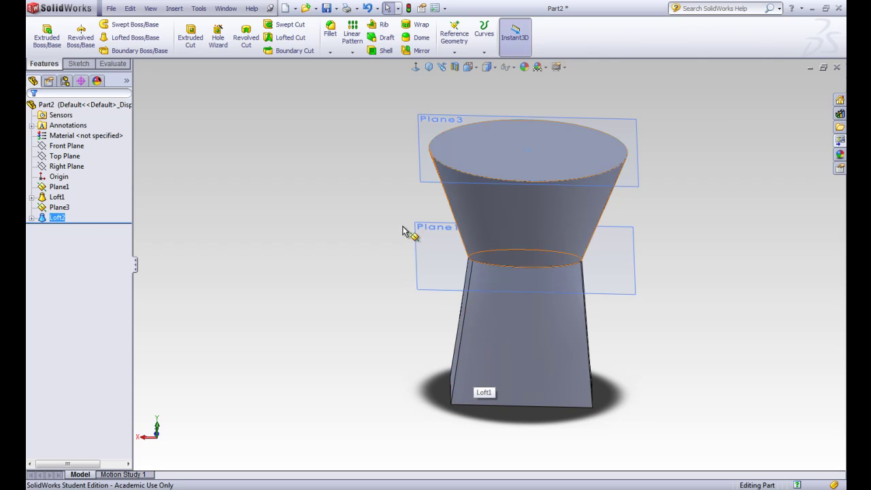
right_click(61, 221)
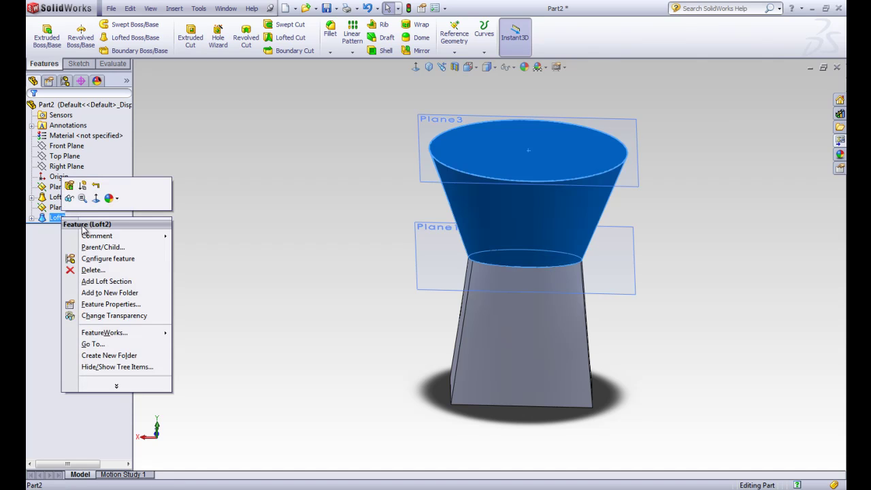
click(93, 270)
click(504, 186)
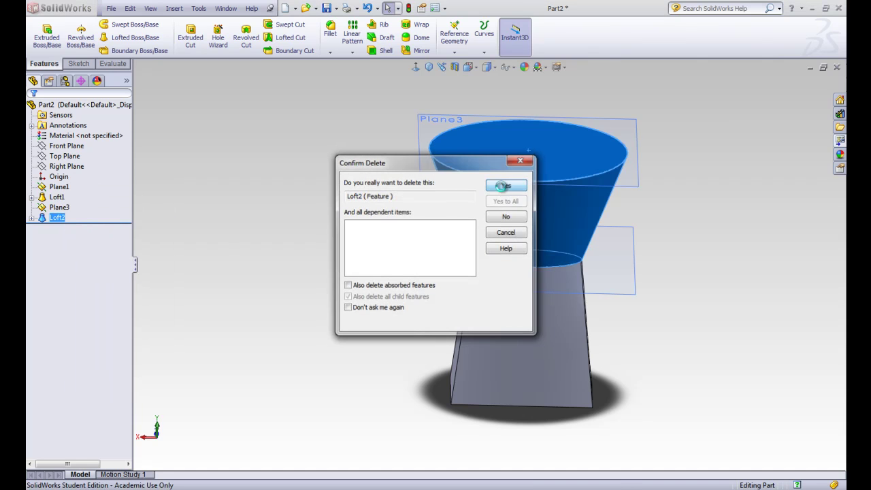
click(44, 216)
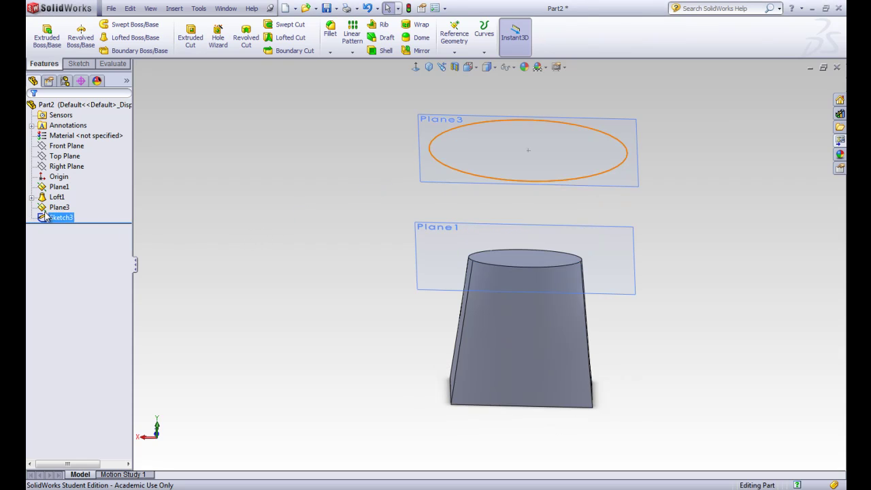
click(32, 197)
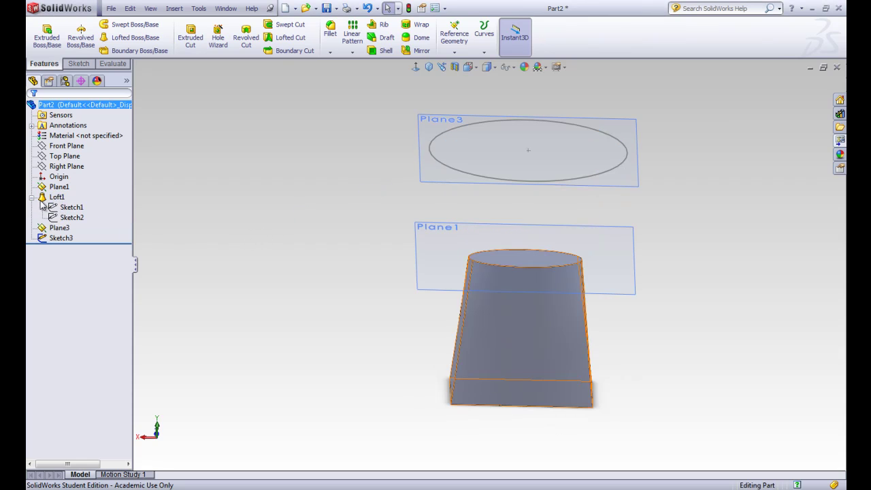
click(70, 207)
click(71, 217)
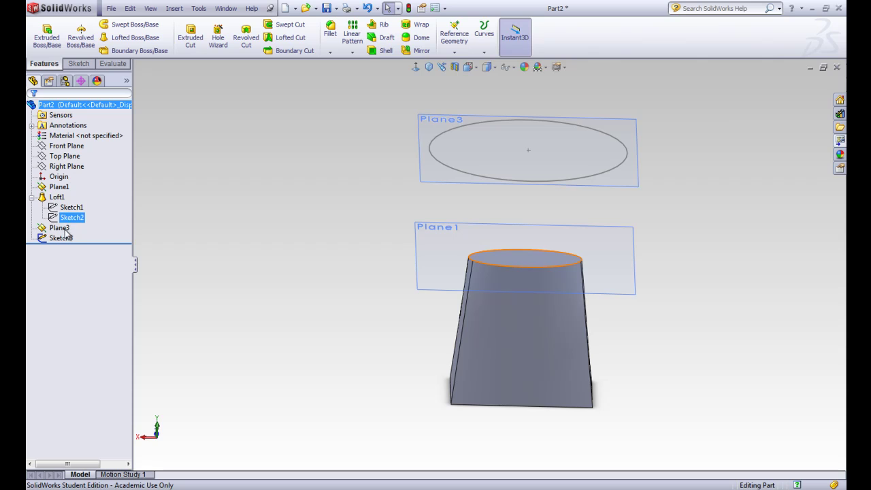
click(61, 238)
click(53, 198)
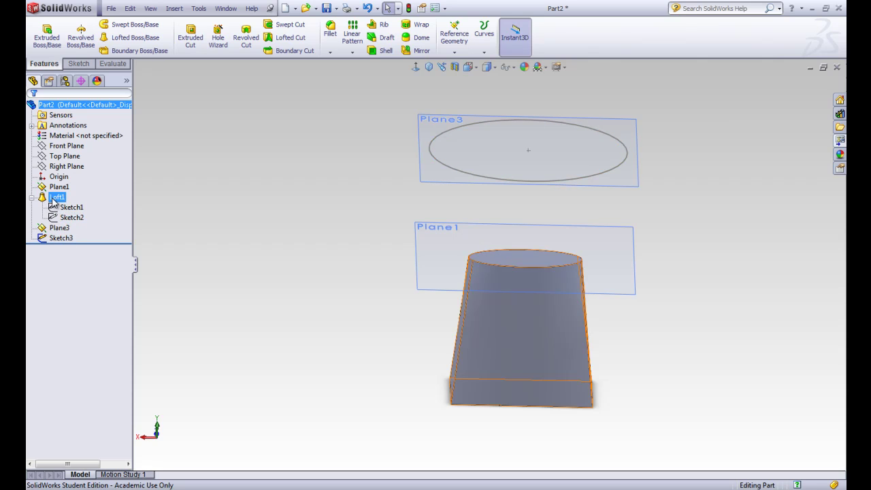
double_click(53, 197)
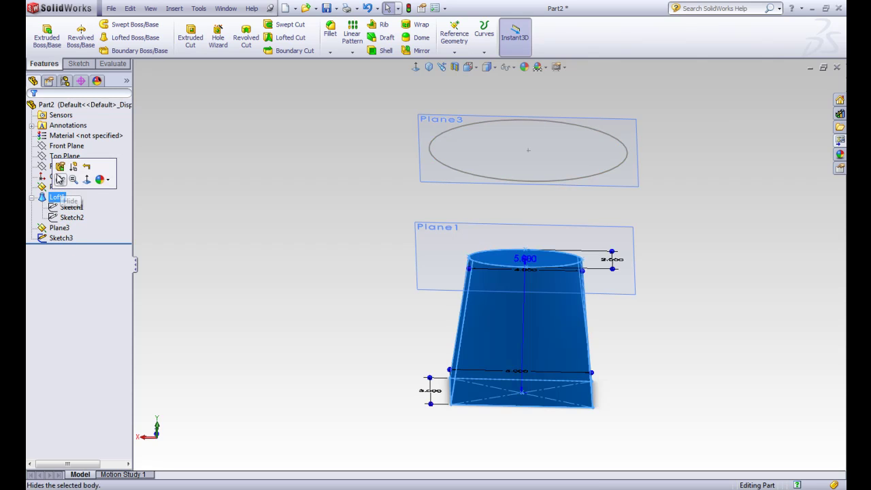
click(60, 169)
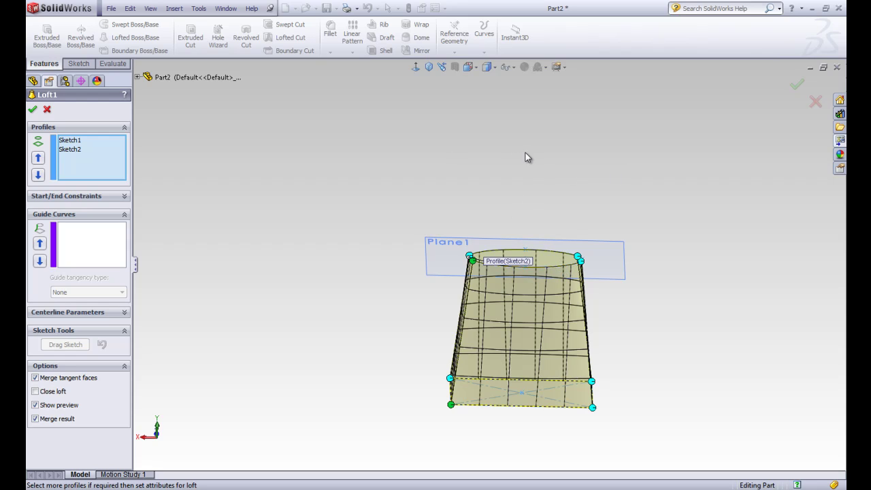
click(137, 77)
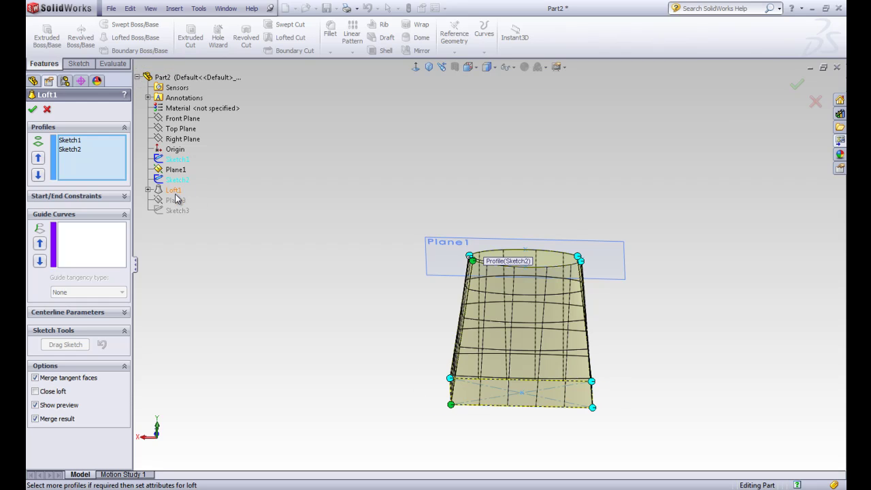
click(137, 77)
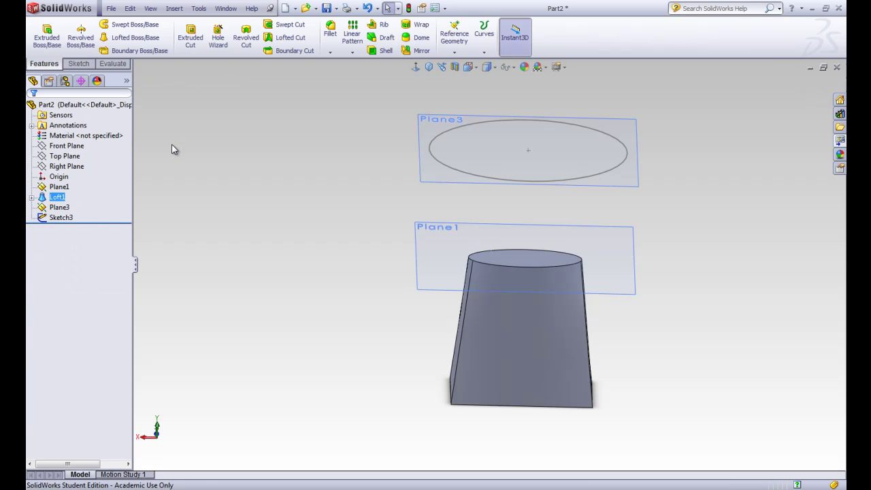
Cancel the loft edit and drag Plane3 above Loft1 in the feature tree
click(211, 160)
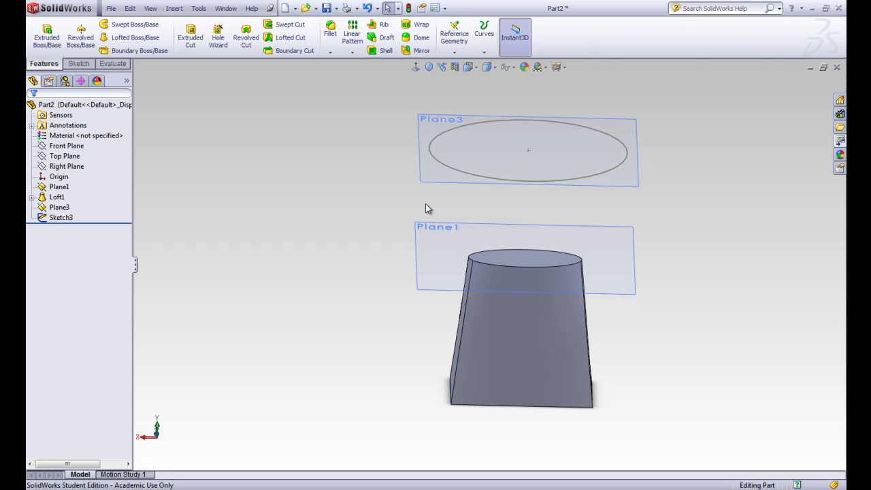
click(58, 208)
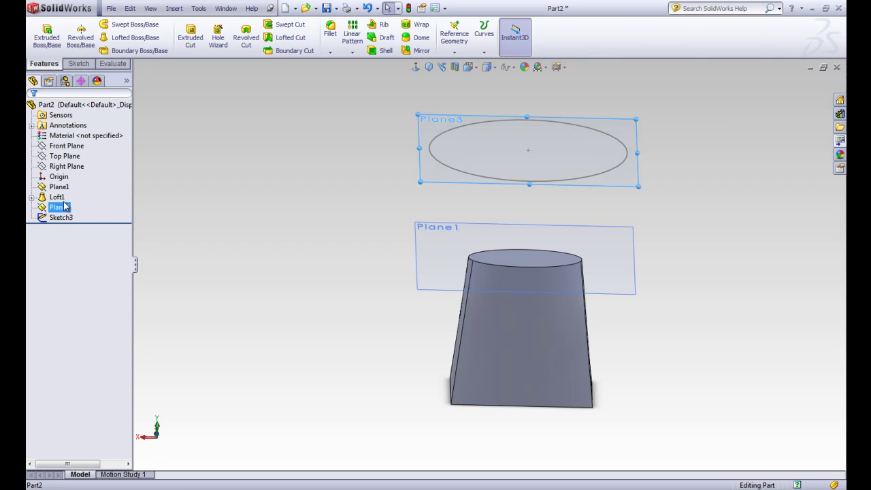
ctrl+click(60, 188)
drag(60, 191, 61, 193)
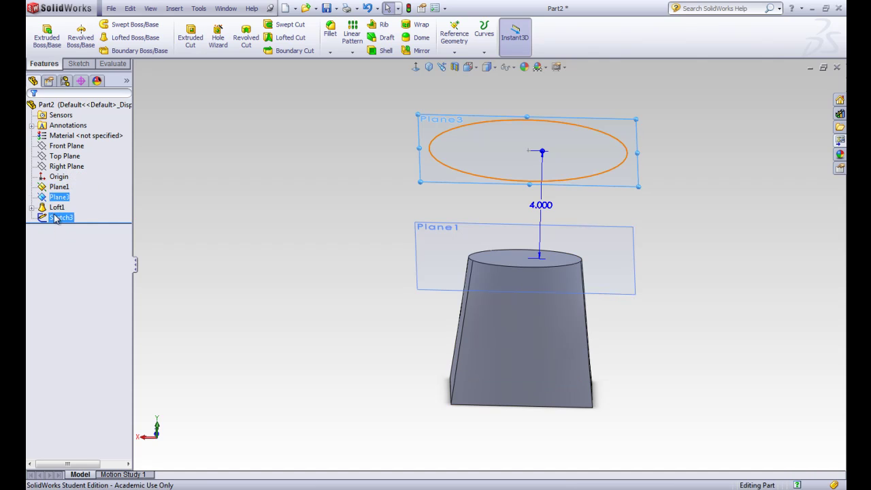
ctrl+click(58, 207)
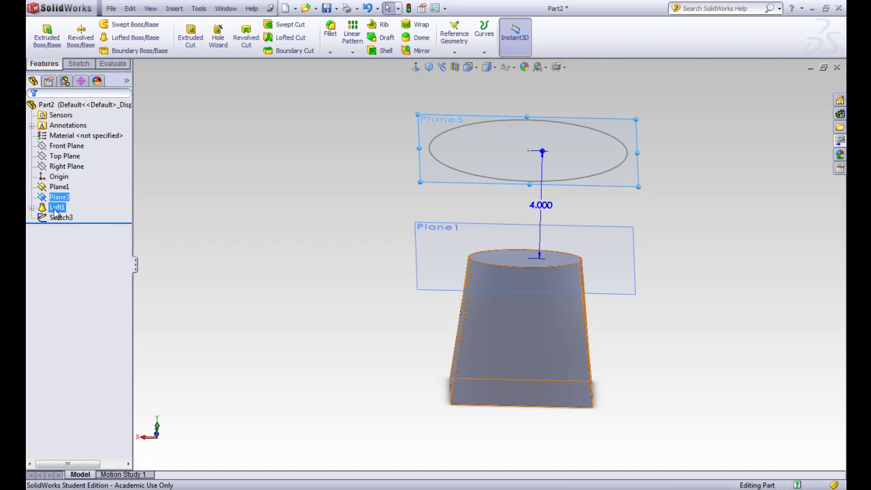
Drag Sketch3 above Loft1, dismiss the cannot-reorder warning, and select Loft1
ctrl+click(55, 208)
ctrl+click(60, 218)
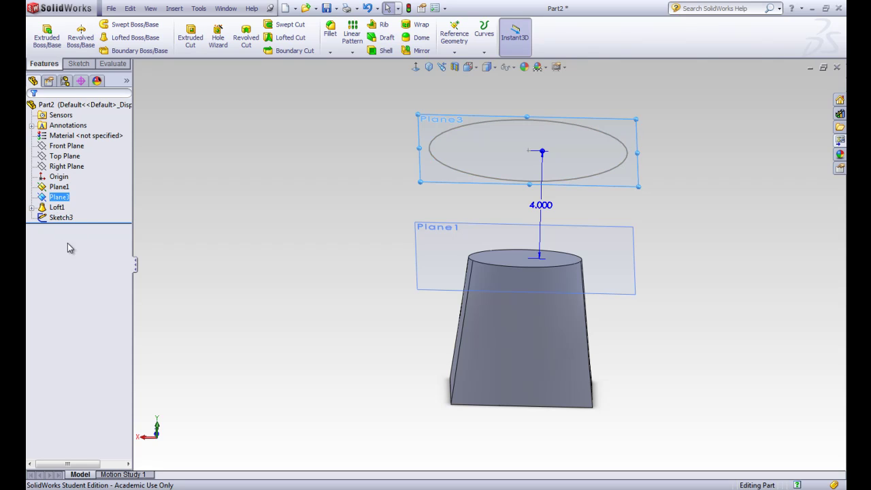
click(61, 218)
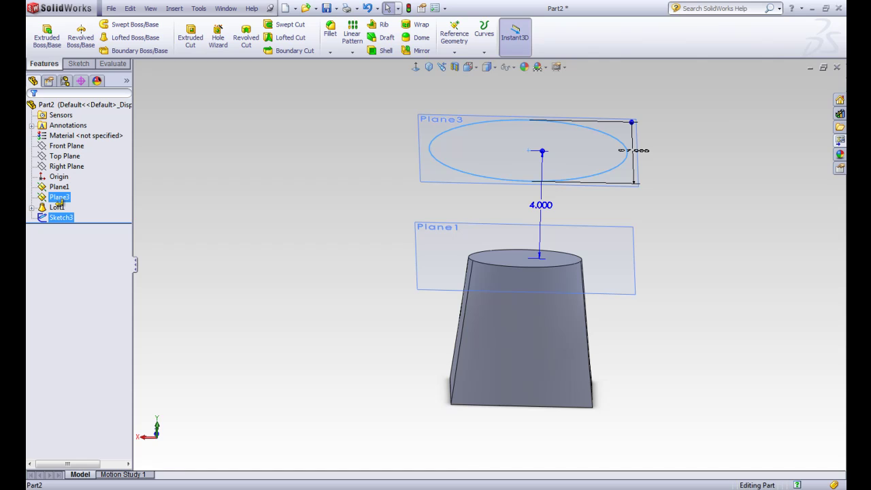
drag(61, 218, 64, 192)
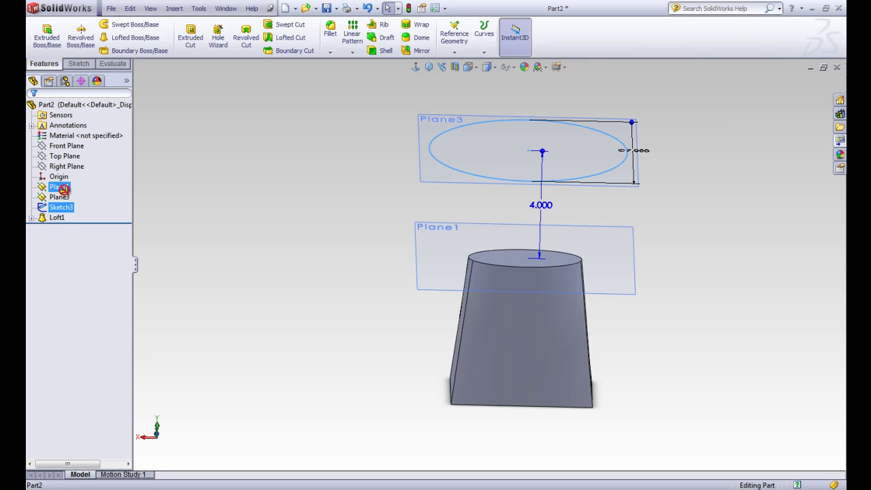
drag(62, 189, 64, 191)
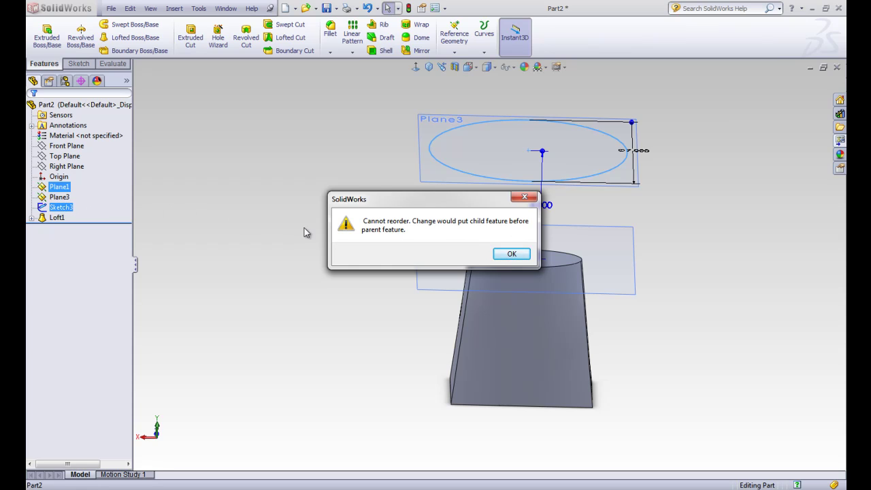
click(510, 254)
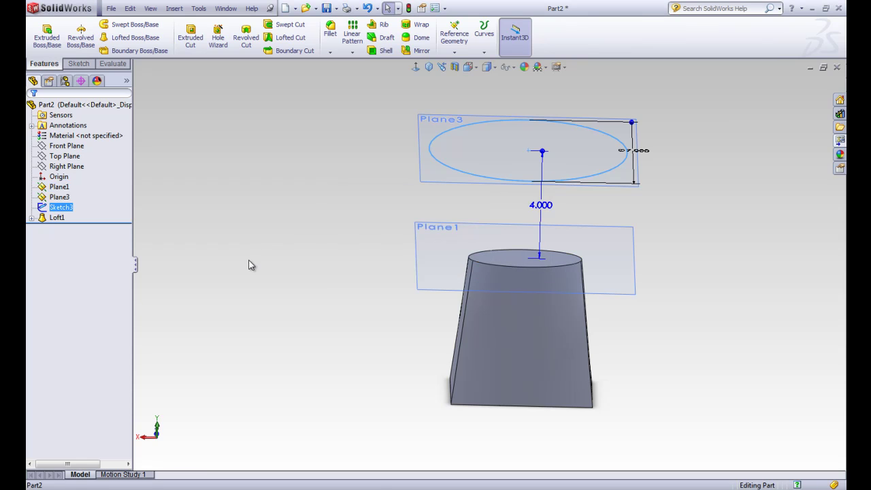
ctrl+click(60, 198)
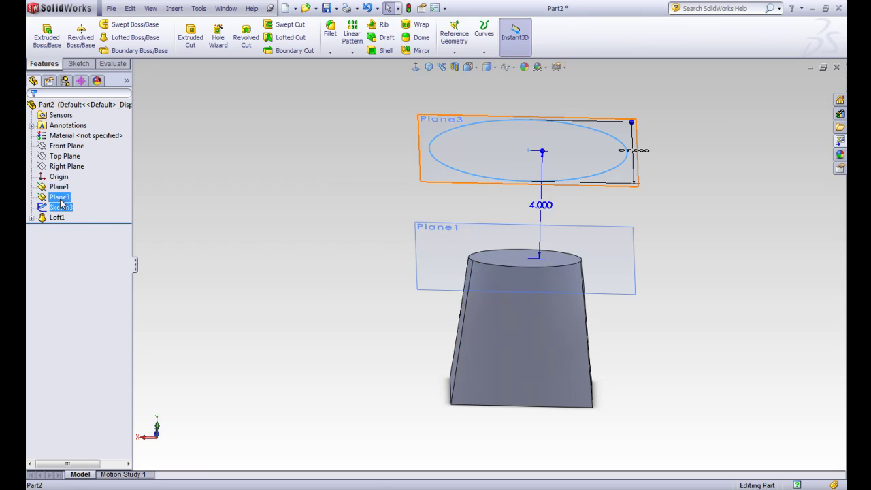
click(55, 217)
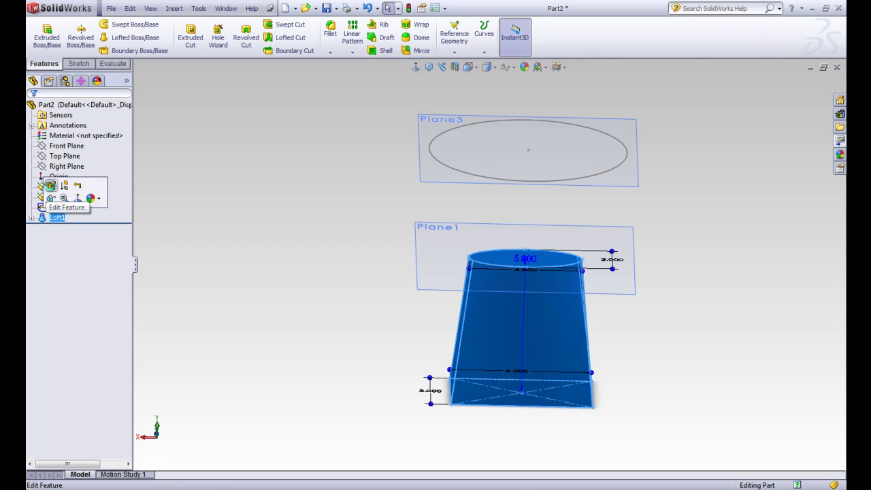
Edit Loft1 to add the Plane3 circle Sketch3 as its third profile
click(51, 186)
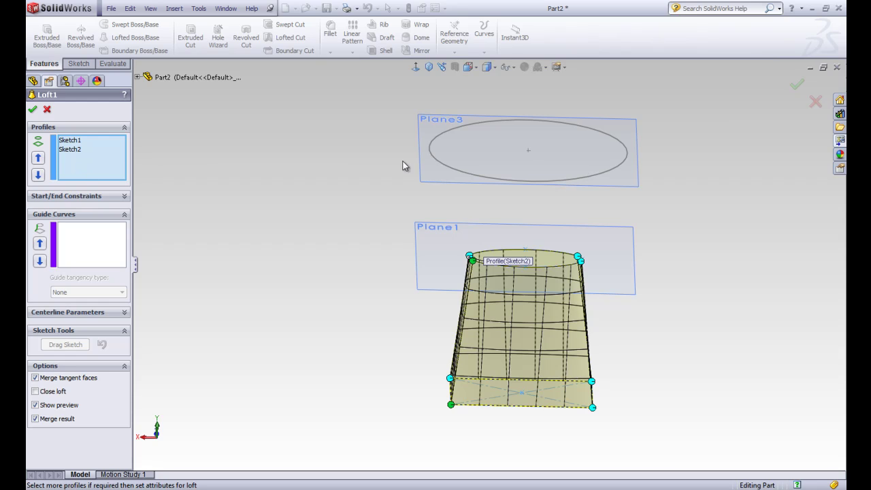
click(446, 165)
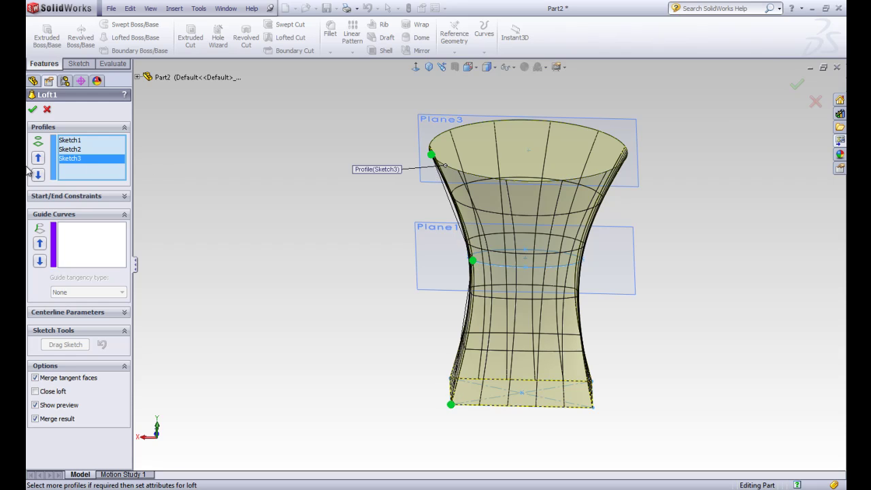
click(33, 110)
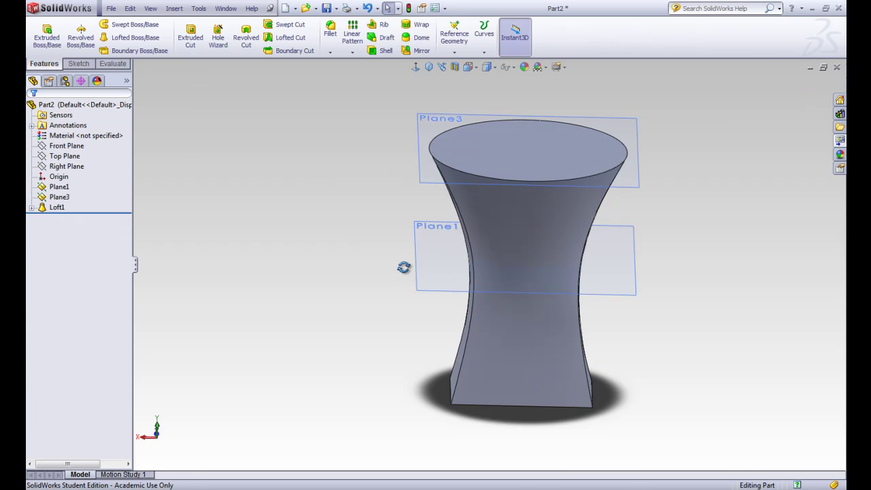
Orbit the model and expand Loft1 to list Sketch1, Sketch2 and Sketch3
mouse_move(402, 268)
middle_down()
mouse_move(414, 231)
mouse_move(447, 219)
mouse_move(462, 227)
mouse_move(451, 249)
mouse_move(408, 258)
middle_up()
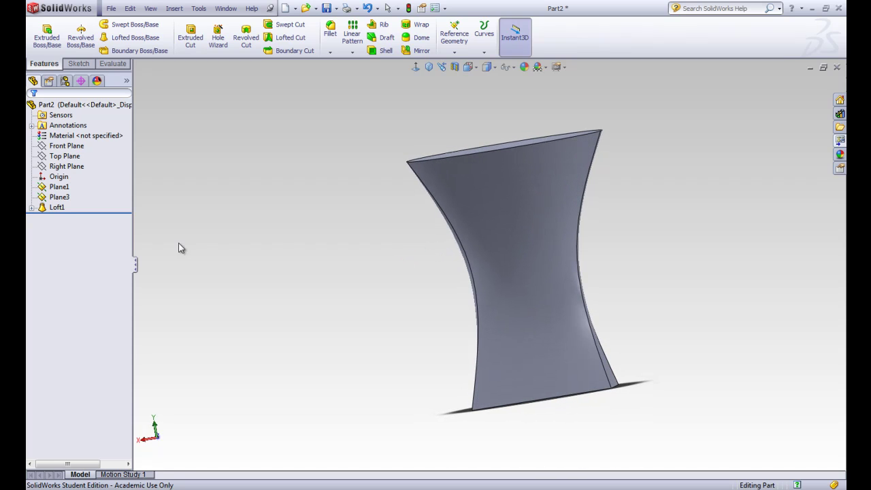
click(31, 207)
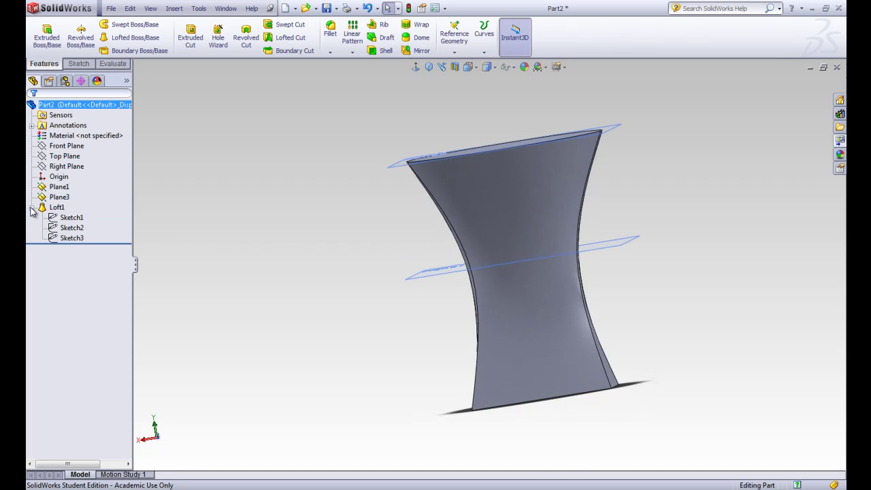